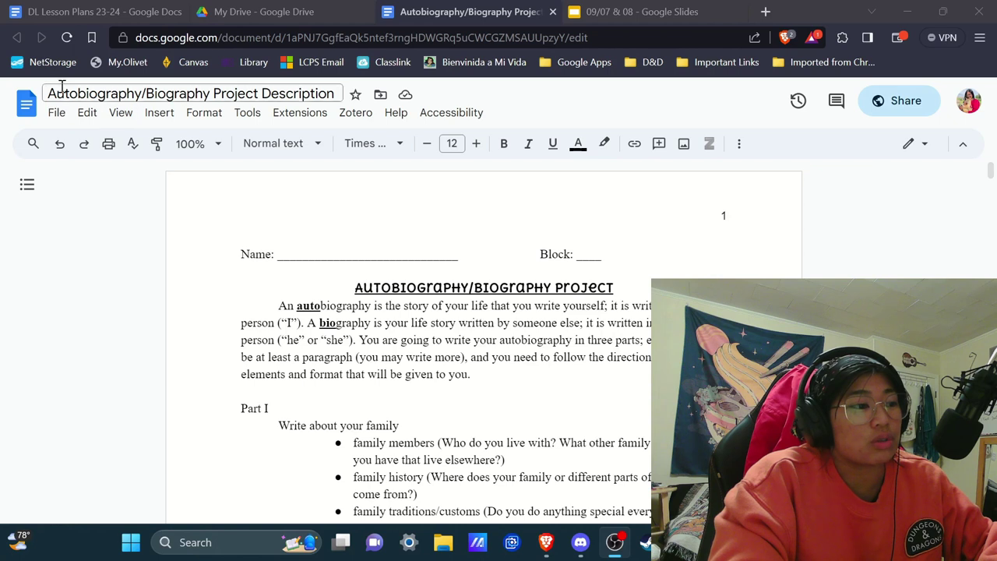
Remove "Description" from the document title and prefix the title with the student's last name, first initial and a hyphen
click(57, 93)
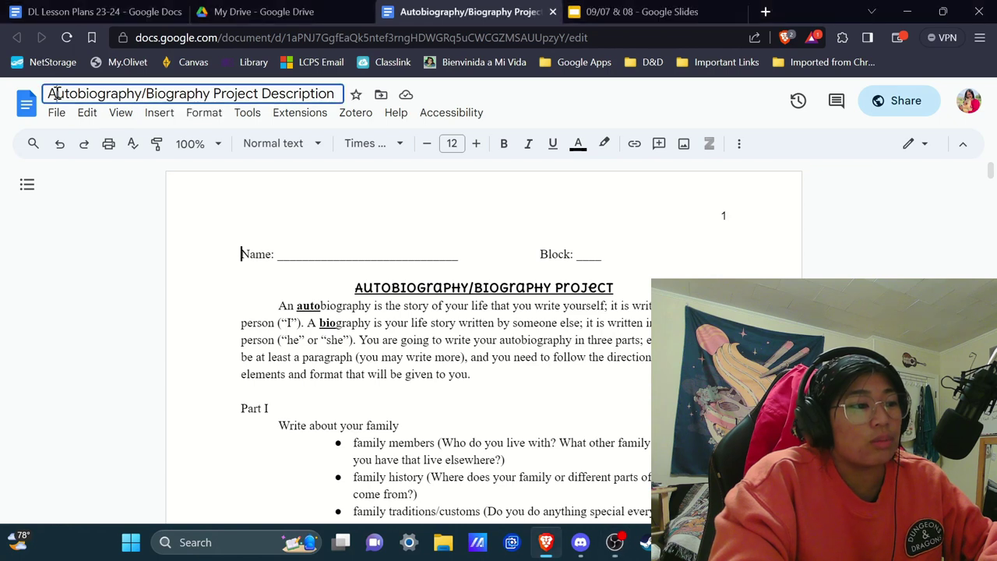
double_click(267, 94)
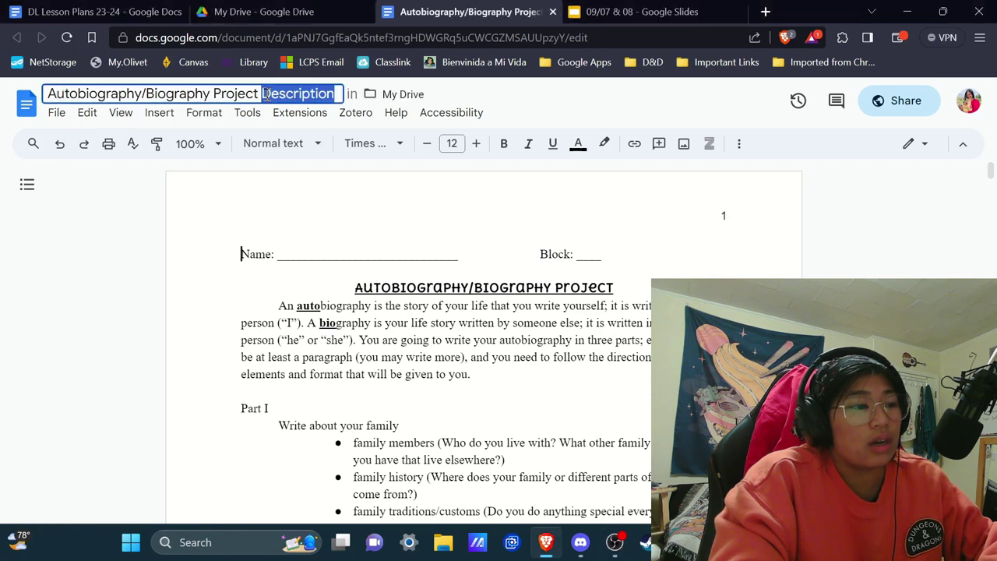
key(BackSpace)
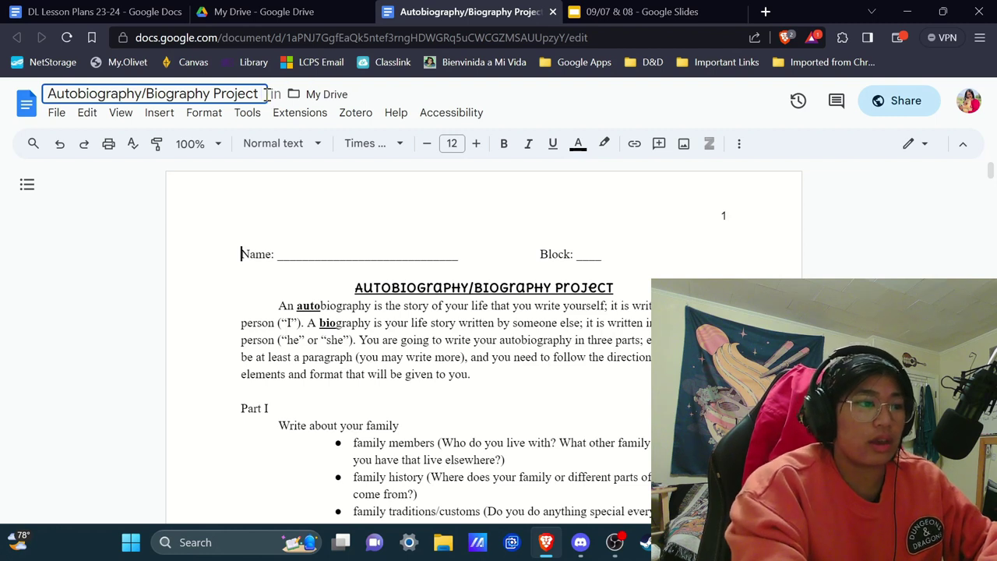
key(BackSpace)
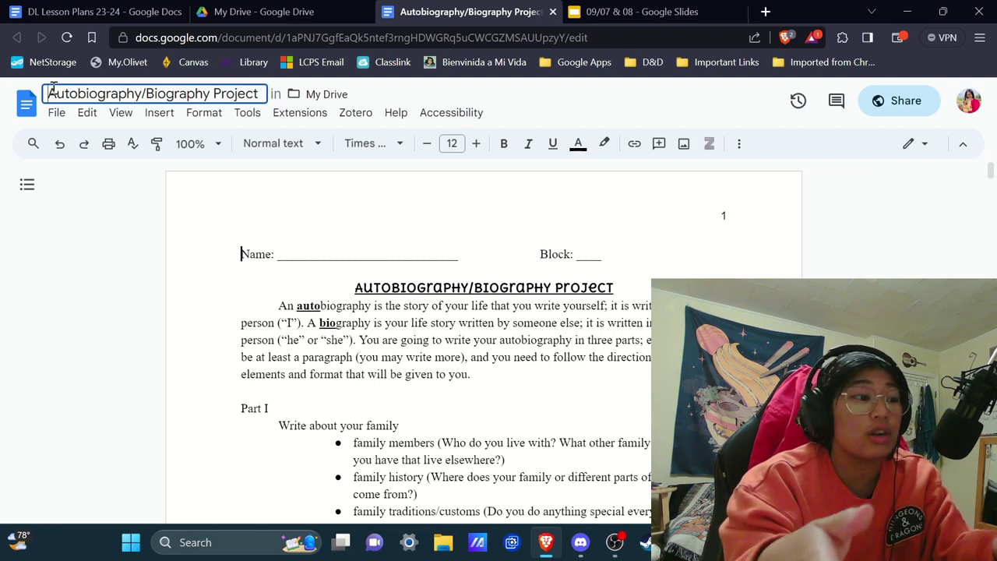
text(Luqui)
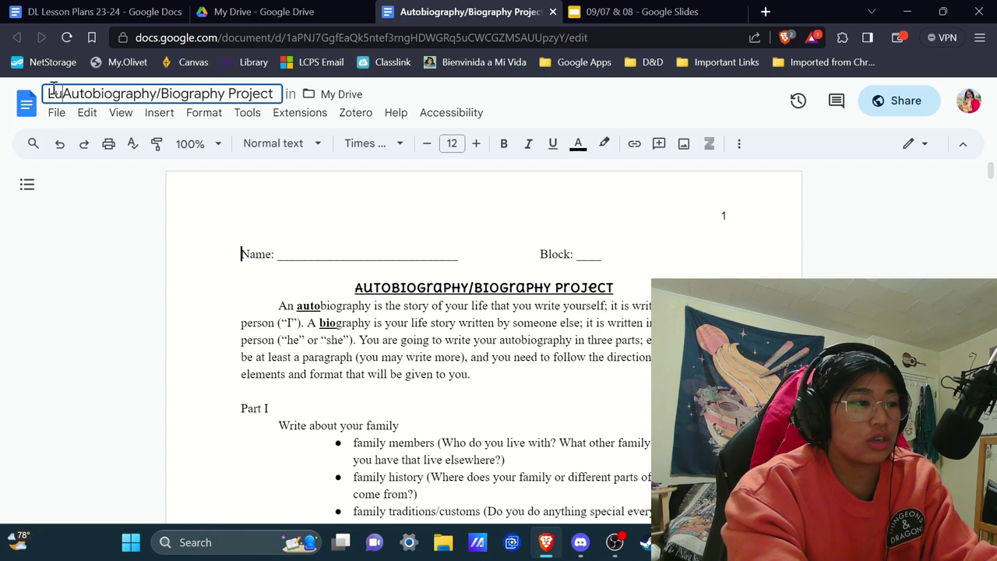
text(ngan )
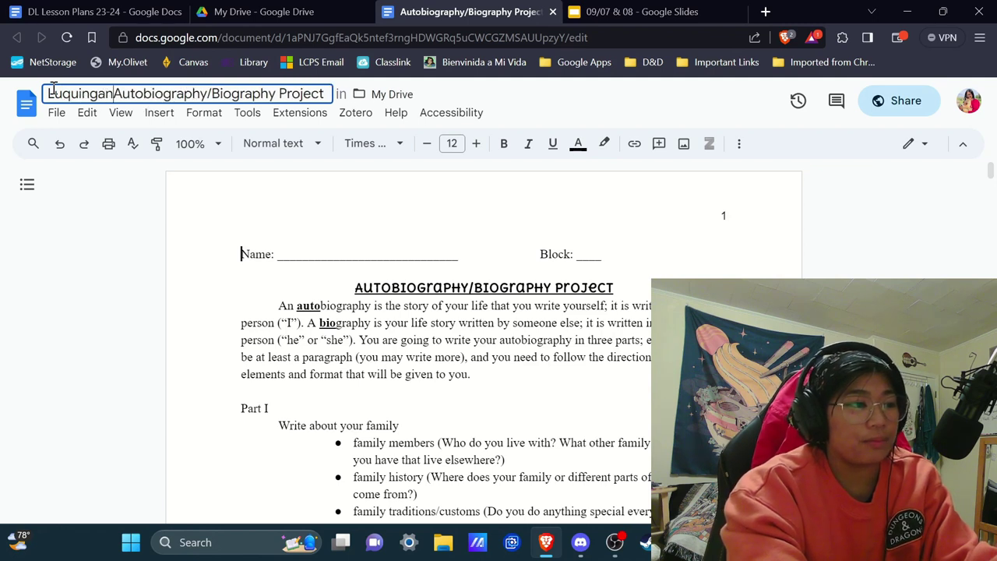
text(D )
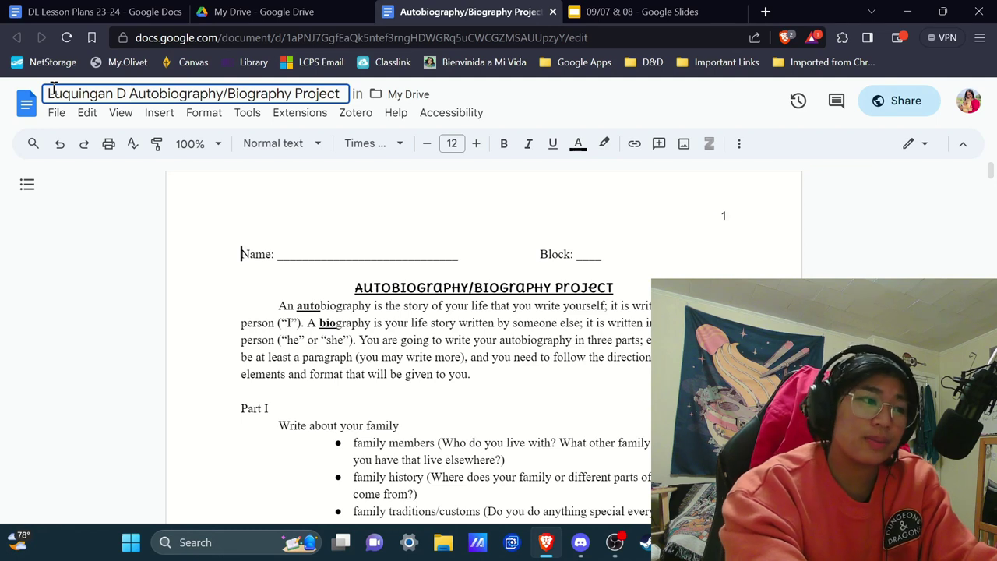
text(-)
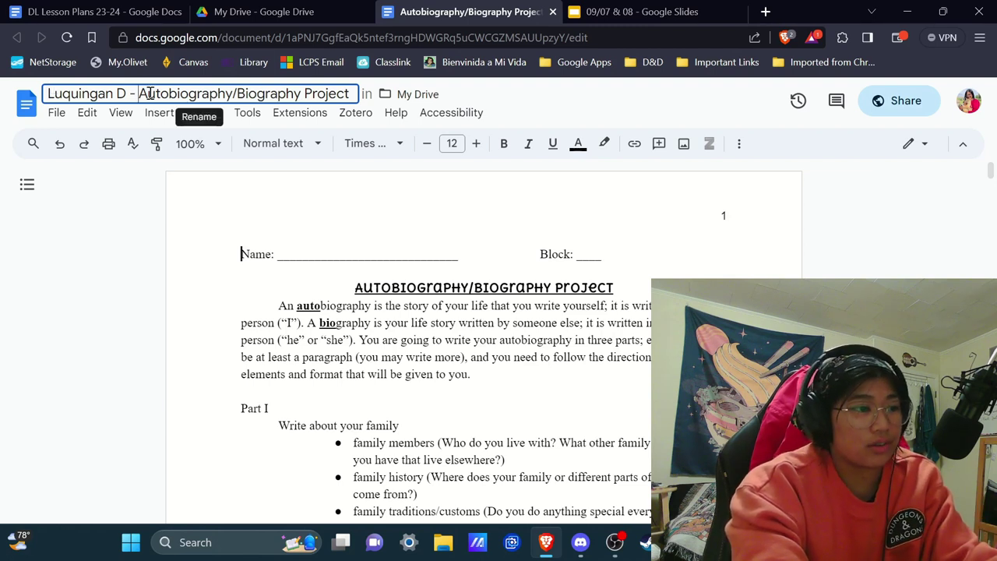
Shorten the project name in the document title to "Autobio", keeping the student's name prefix, and apply the new title
double_click(336, 92)
key(BackSpace)
key(BackSpace)
key(BackSpace)
key(BackSpace)
key(BackSpace)
key(BackSpace)
key(BackSpace)
key(BackSpace)
key(BackSpace)
key(BackSpace)
key(BackSpace)
key(BackSpace)
key(BackSpace)
key(BackSpace)
key(BackSpace)
key(BackSpace)
key(BackSpace)
key(BackSpace)
key(BackSpace)
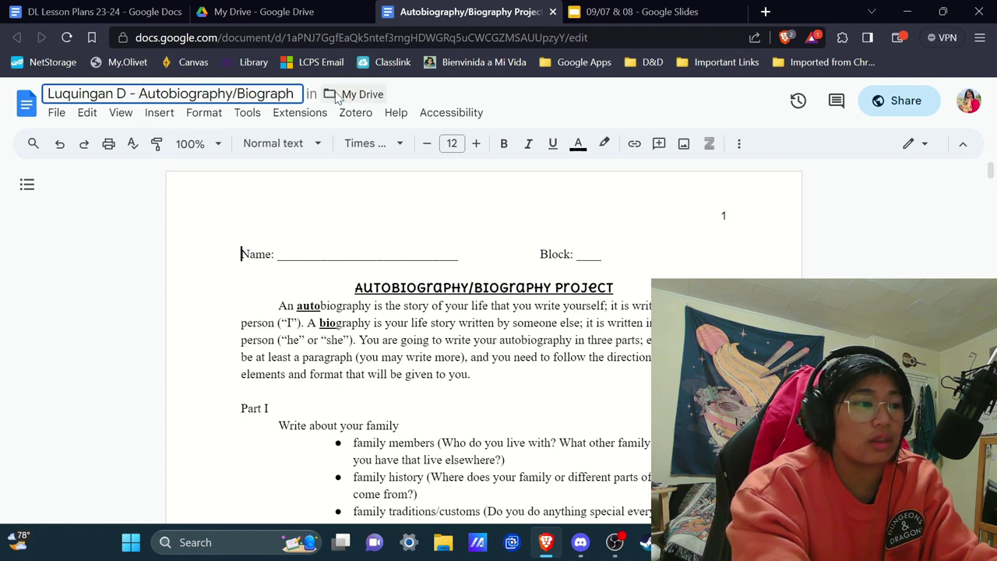
key(BackSpace)
key(BackSpace)
key(BackSpace)
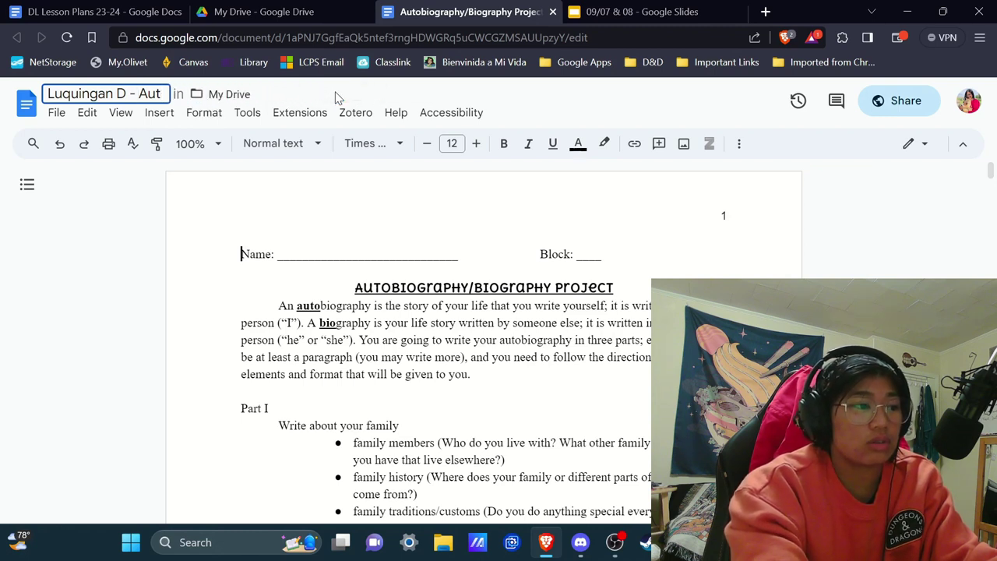
text(obio)
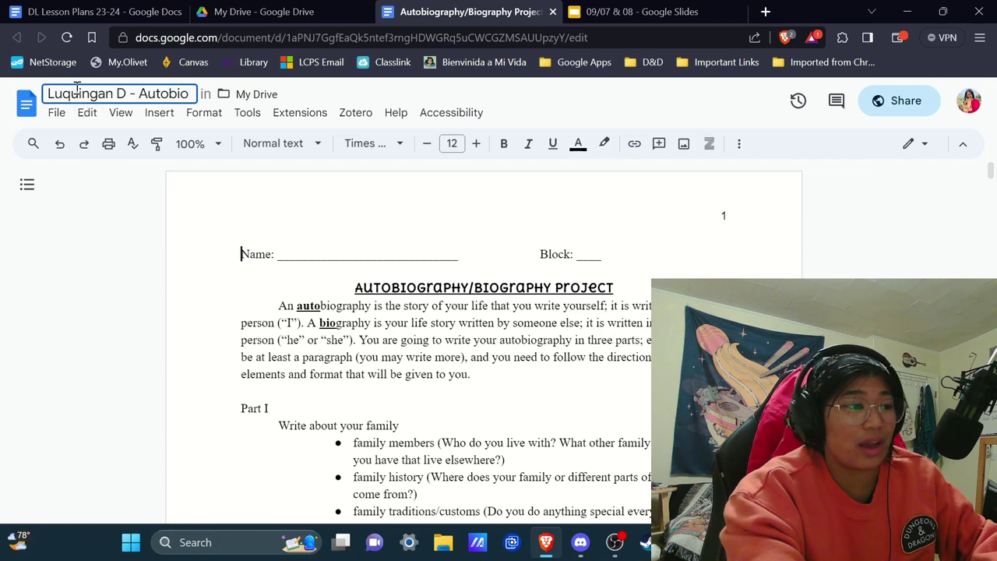
click(120, 94)
text(D)
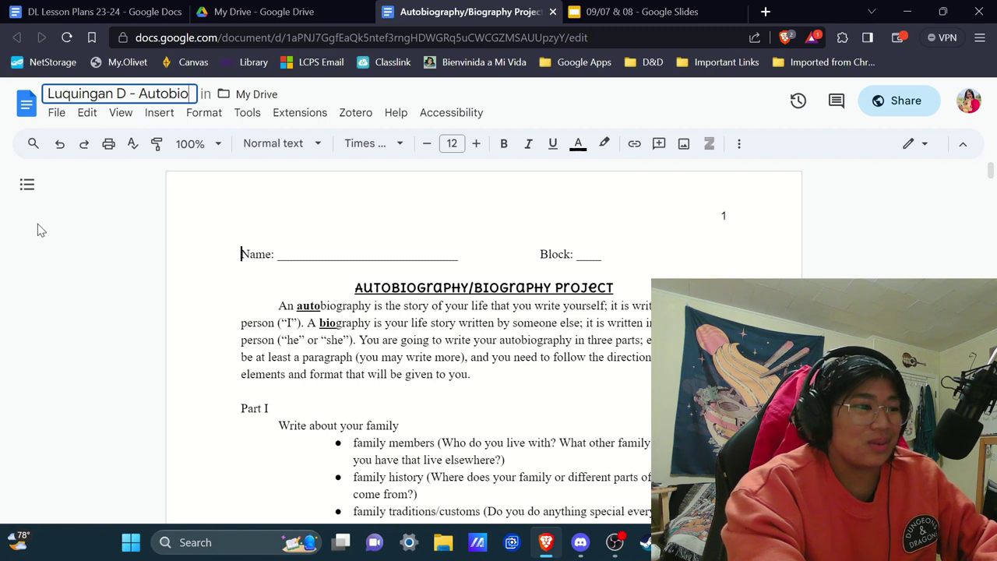
click(194, 322)
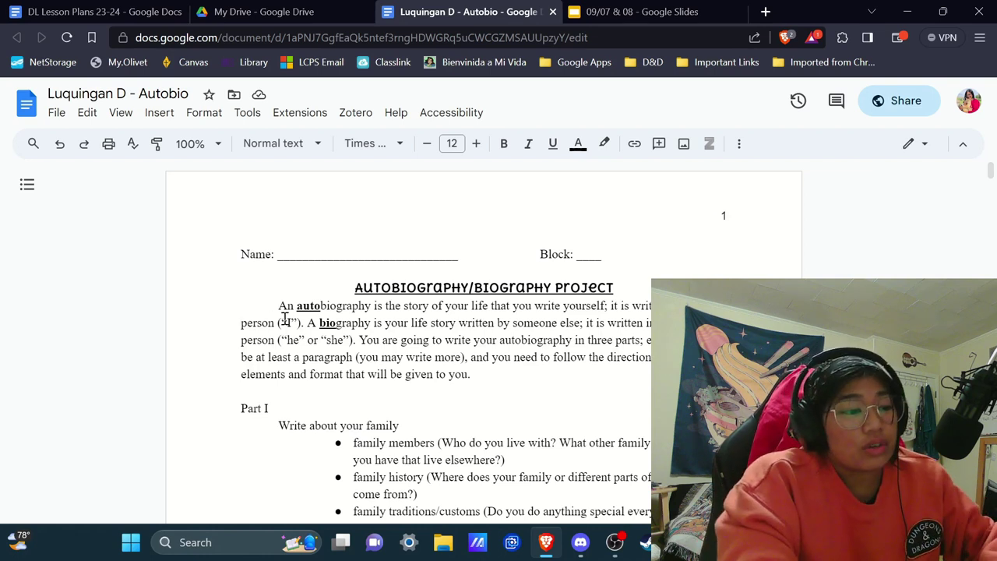
Review the project introduction and the Part I prompts on family members, family history and family traditions/customs
scroll(284, 318, down, 1)
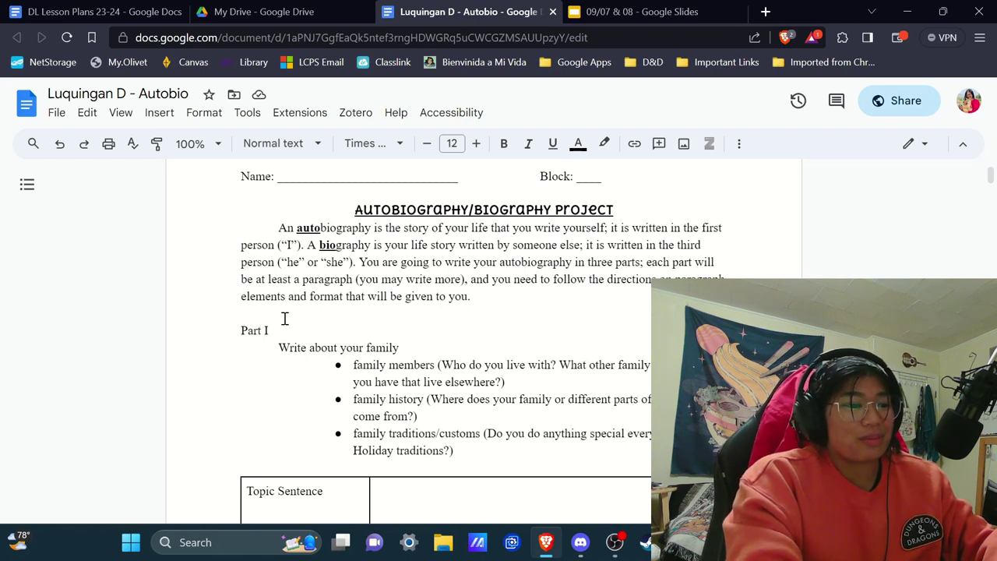
scroll(284, 318, down, 2)
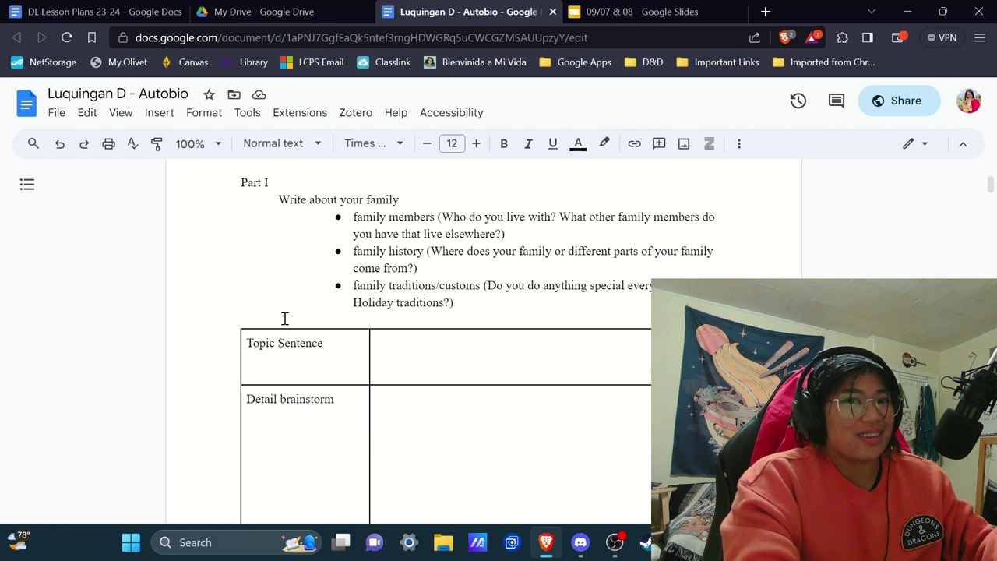
scroll(284, 318, up, 2)
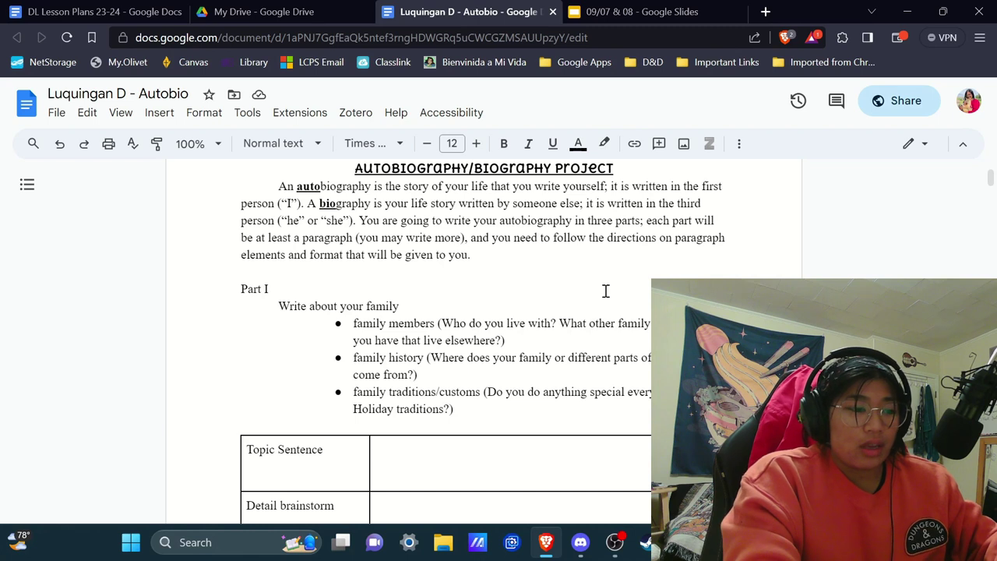
scroll(605, 290, down, 3)
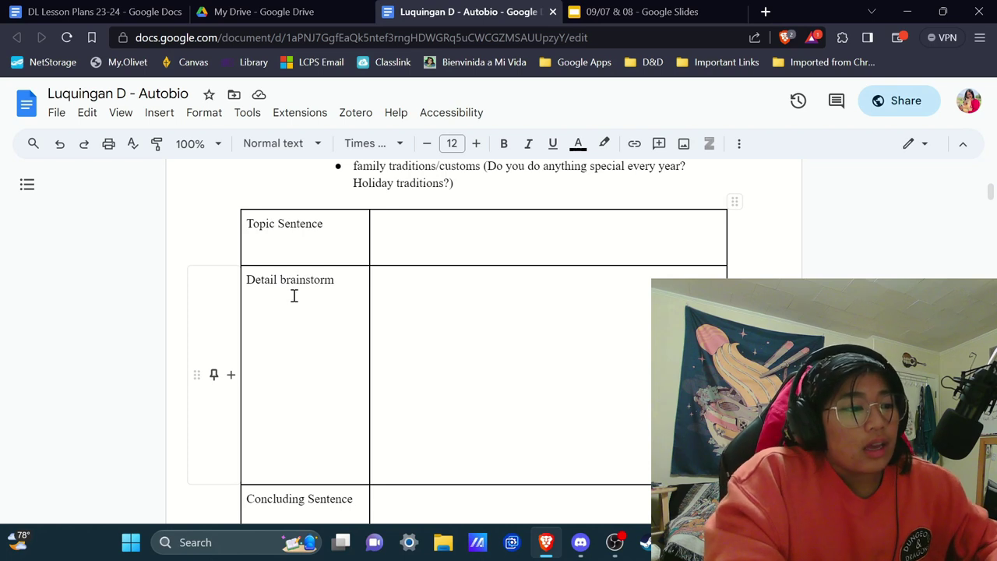
scroll(381, 351, up, 3)
click(381, 350)
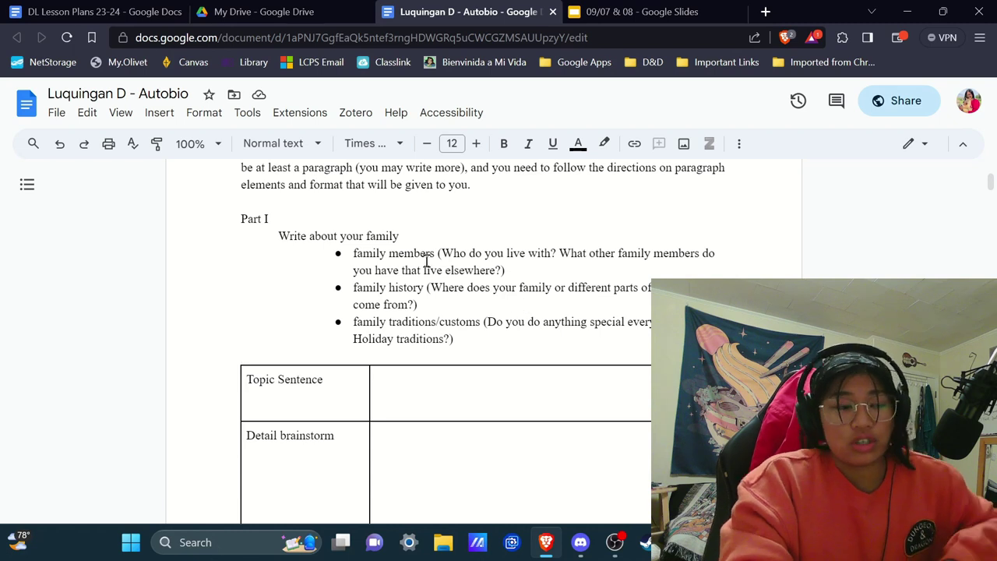
drag(435, 253, 354, 252)
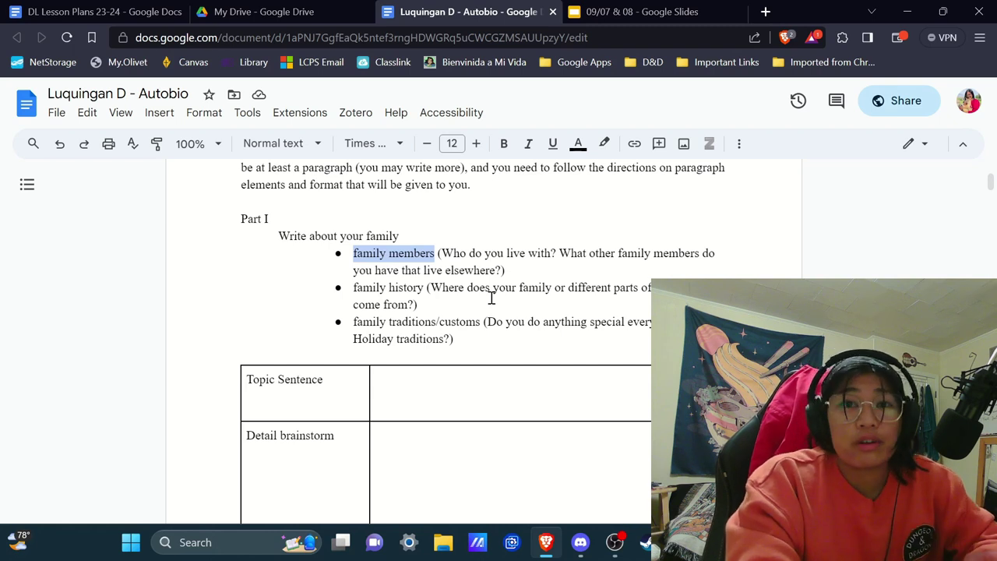
click(425, 287)
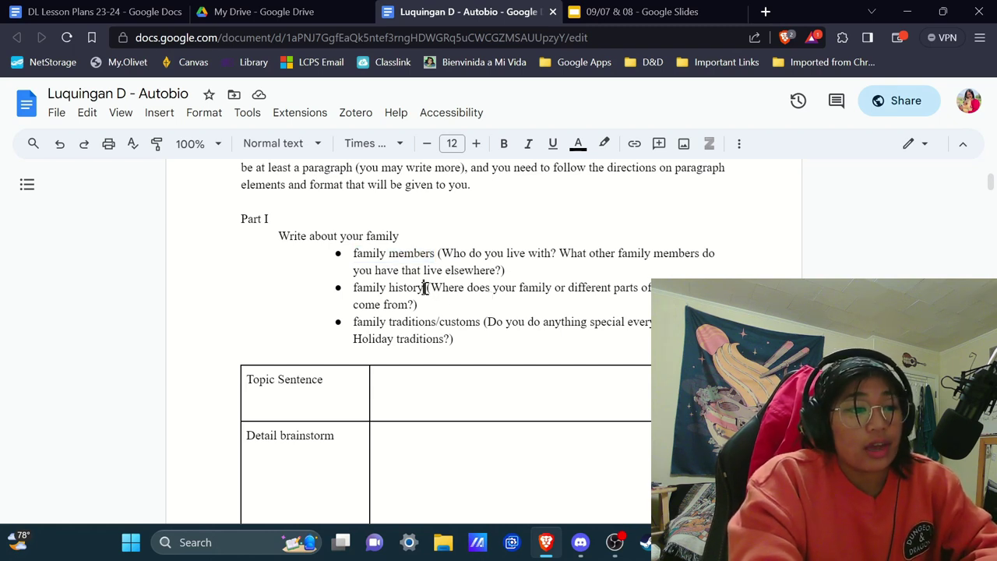
drag(425, 287, 353, 289)
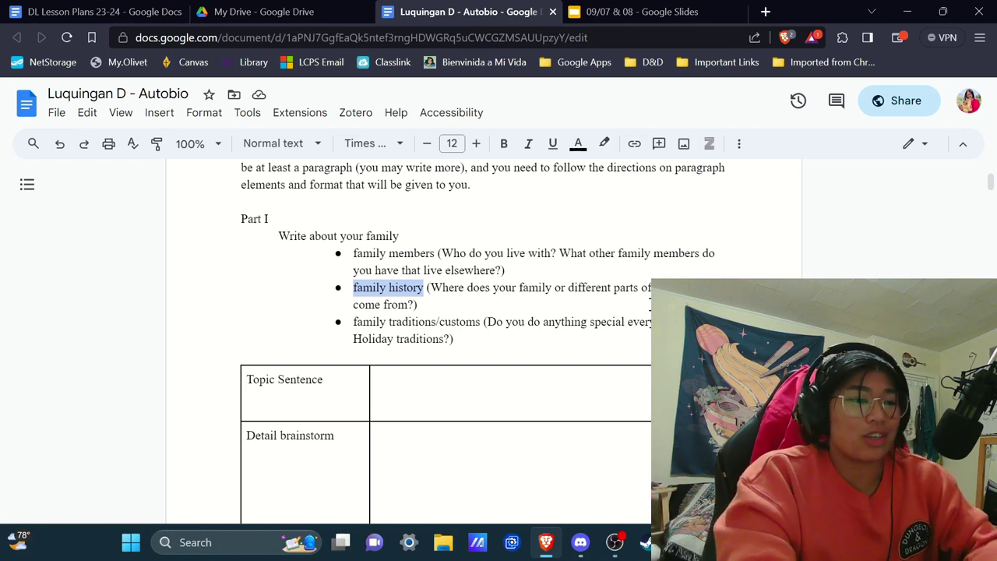
click(480, 322)
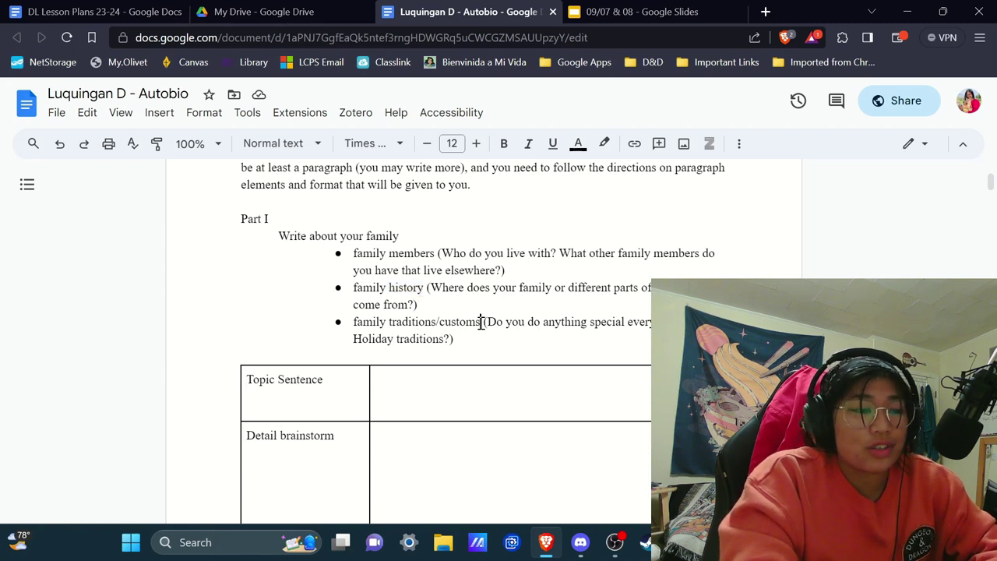
drag(481, 322, 346, 327)
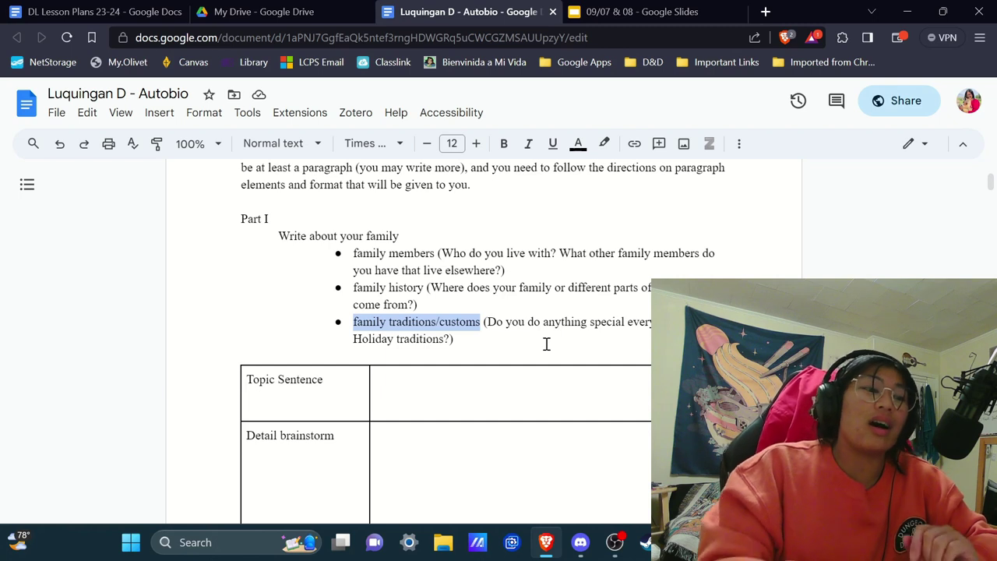
click(547, 344)
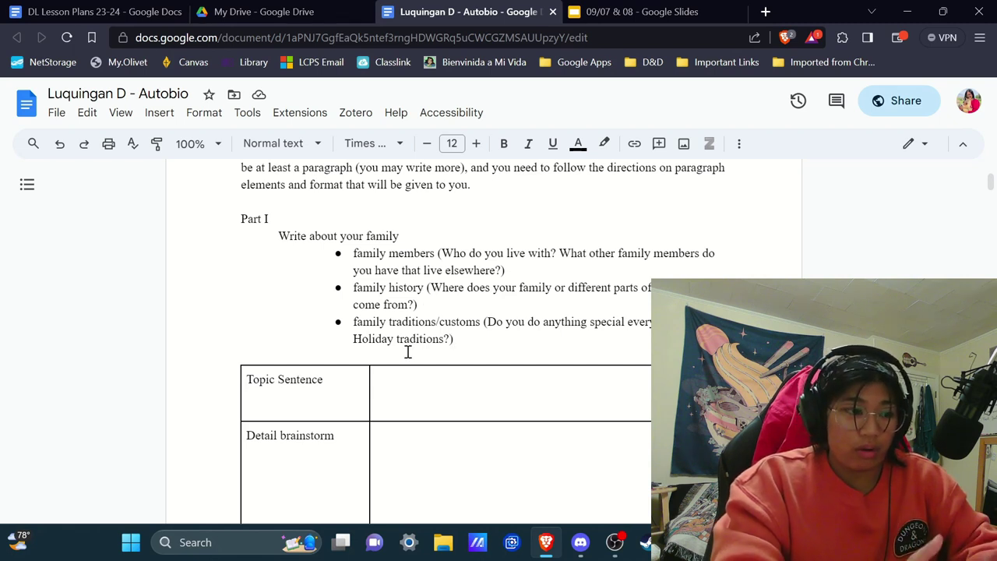
Start a bulleted list in the Part I detail brainstorm cell with "1 sibling." followed by a sentence giving the sibling's name, and "2 parents."
scroll(408, 350, down, 4)
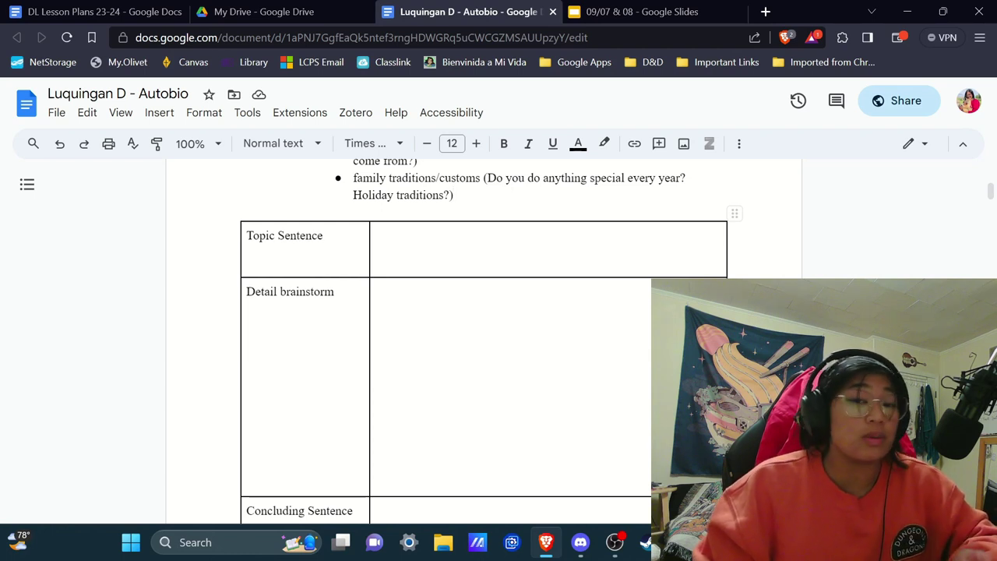
click(376, 349)
click(528, 313)
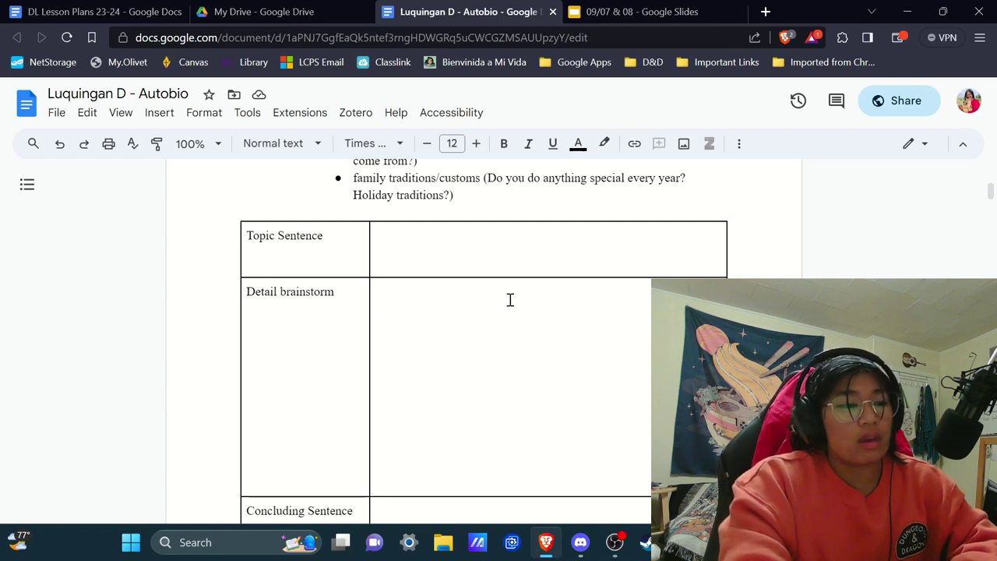
click(508, 298)
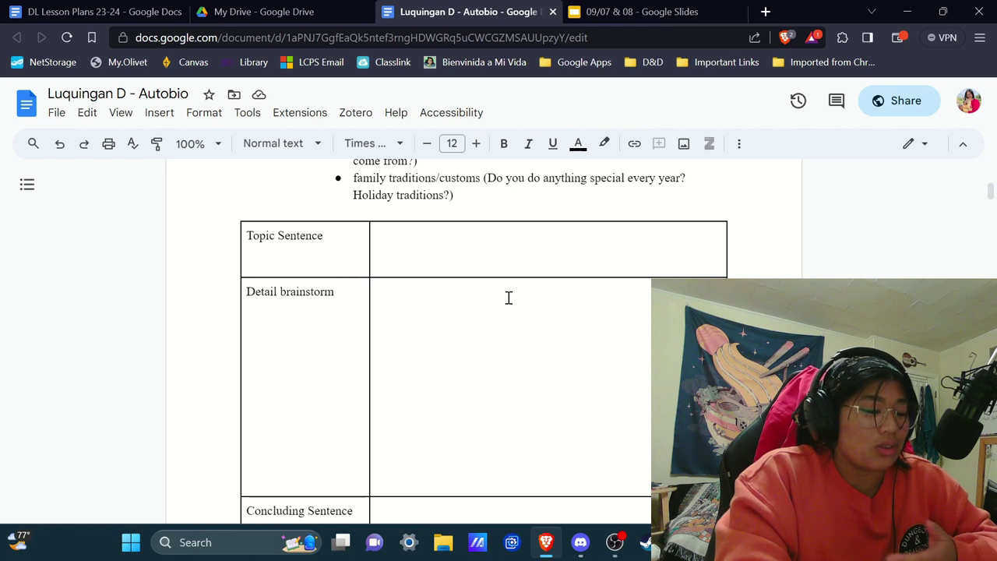
scroll(507, 297, up, 2)
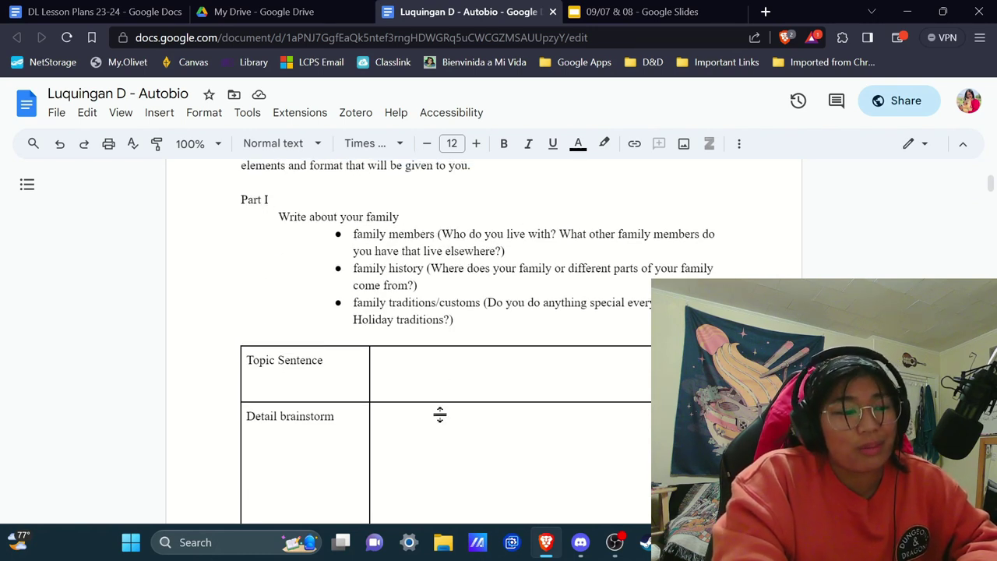
scroll(445, 418, down, 2)
key(ctrl+shift+8)
text(1 s)
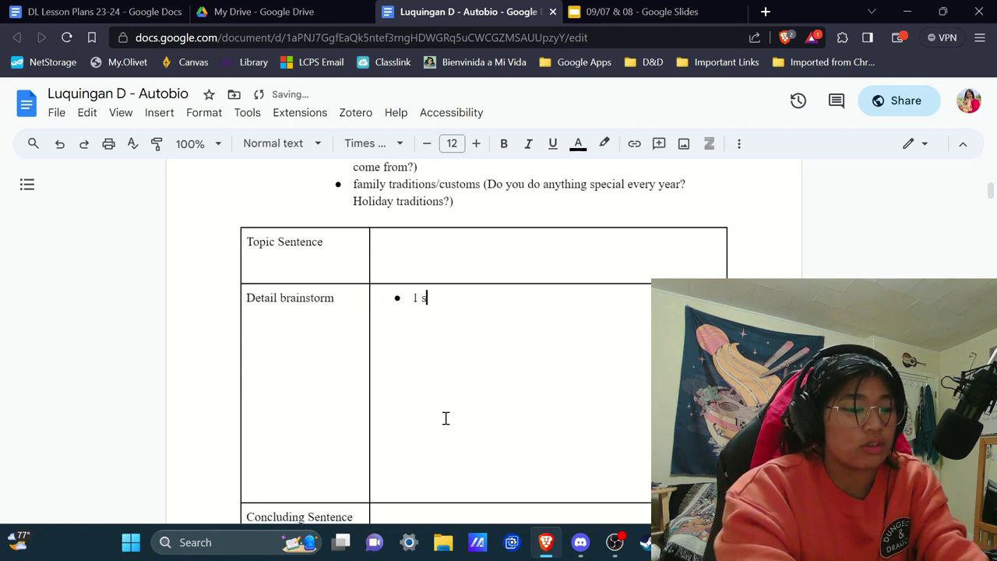
text(ibling)
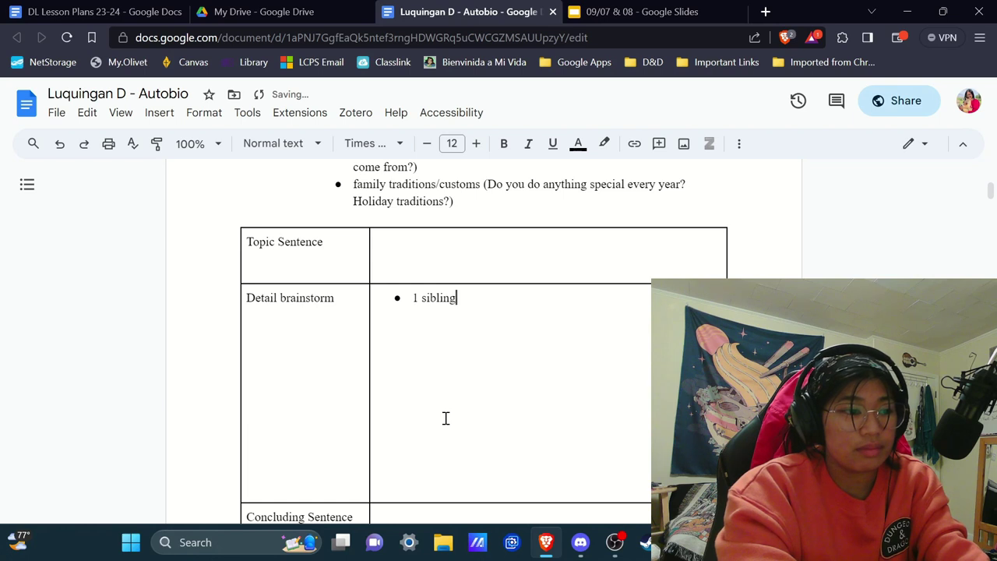
text(. )
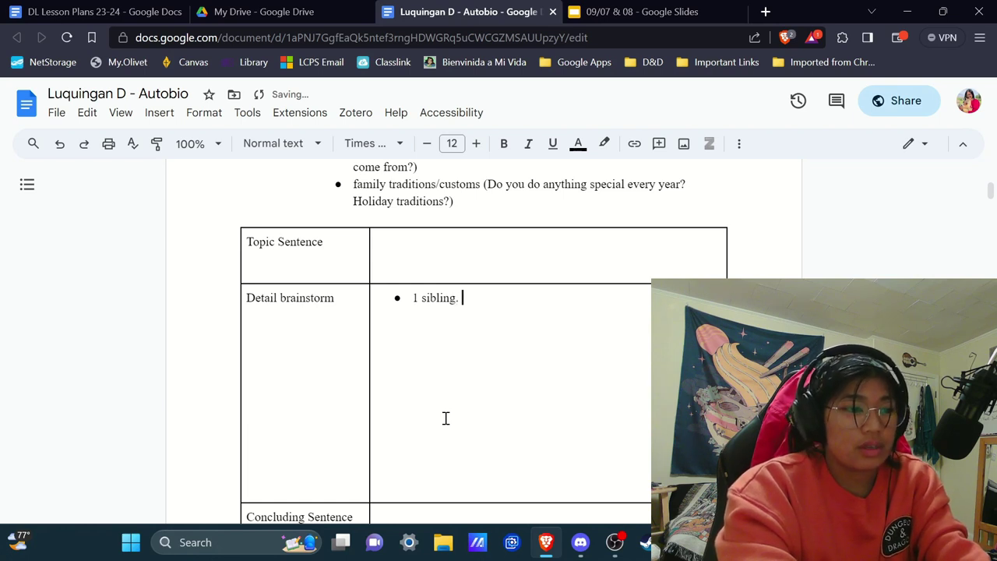
text(The)
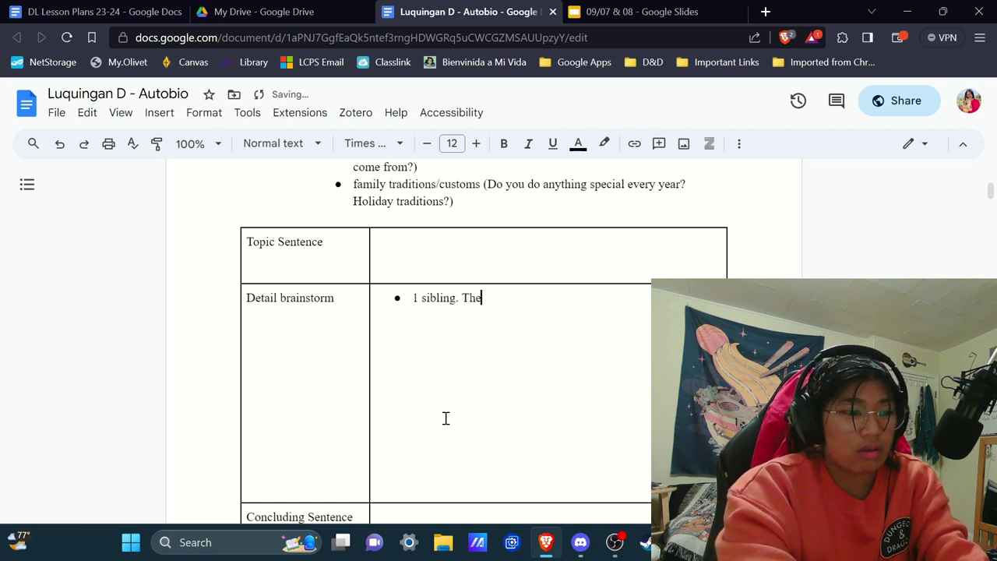
text(ir name is M)
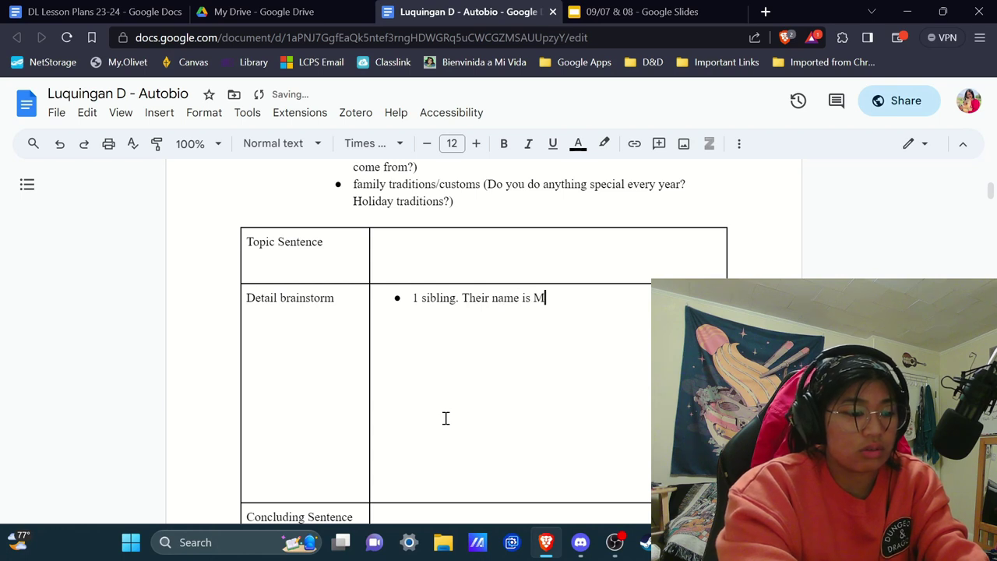
text(organ.)
key(Return)
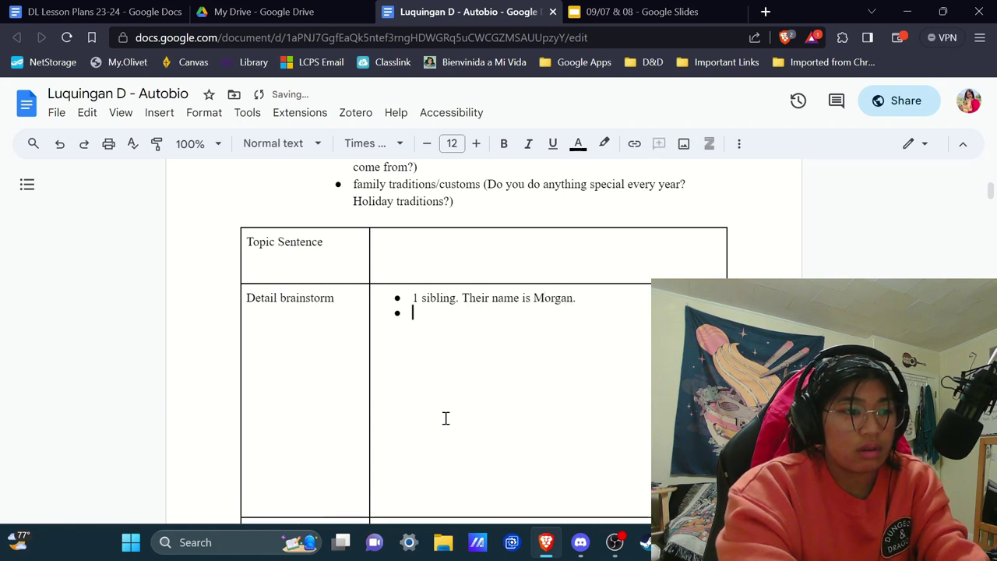
text(2 parents.)
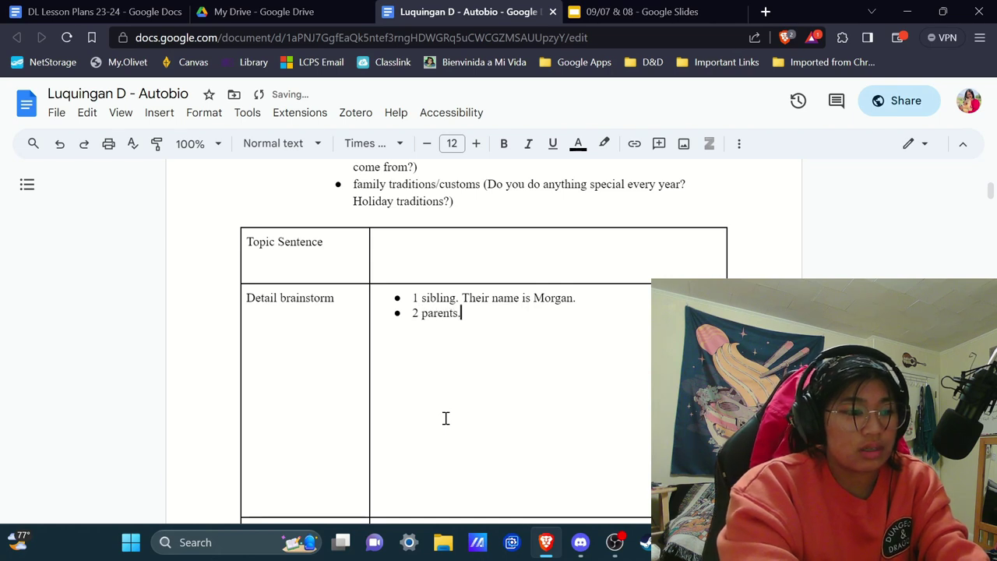
Complete the parents bullet with "I live with them." and add a bullet reading "Both immigrant parents" in the Part I detail brainstorm
text( I live w)
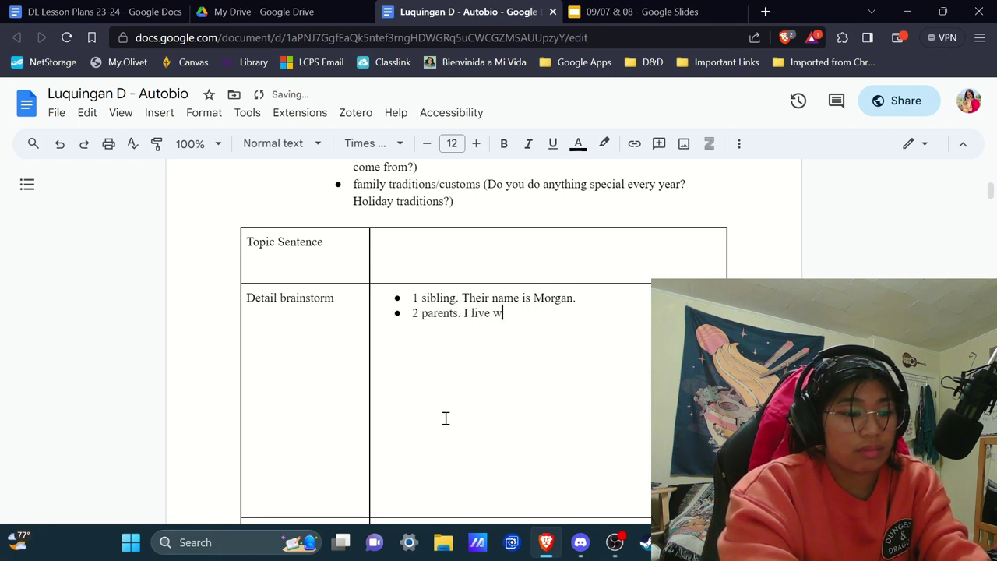
text(ith them.)
key(Return)
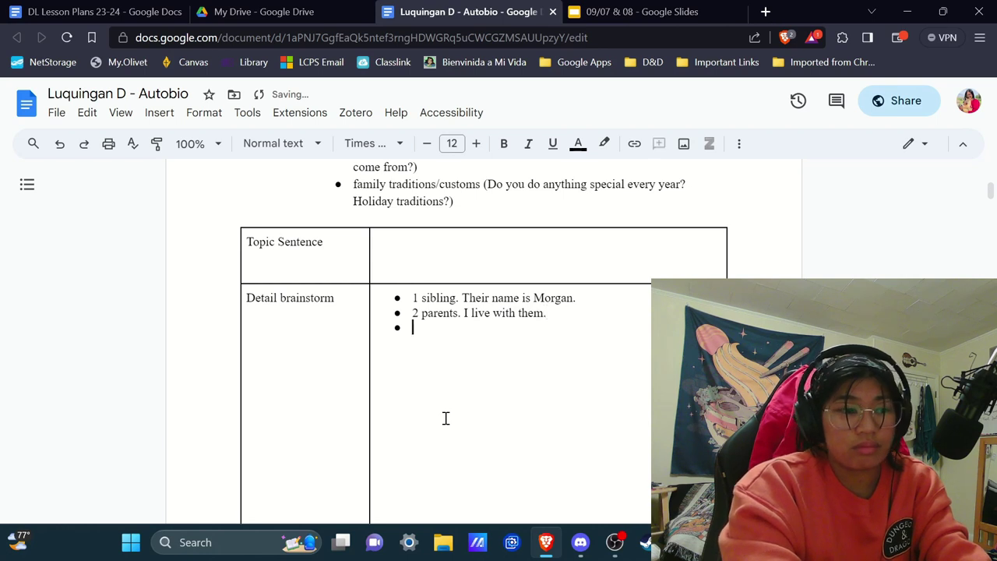
text(both immigr)
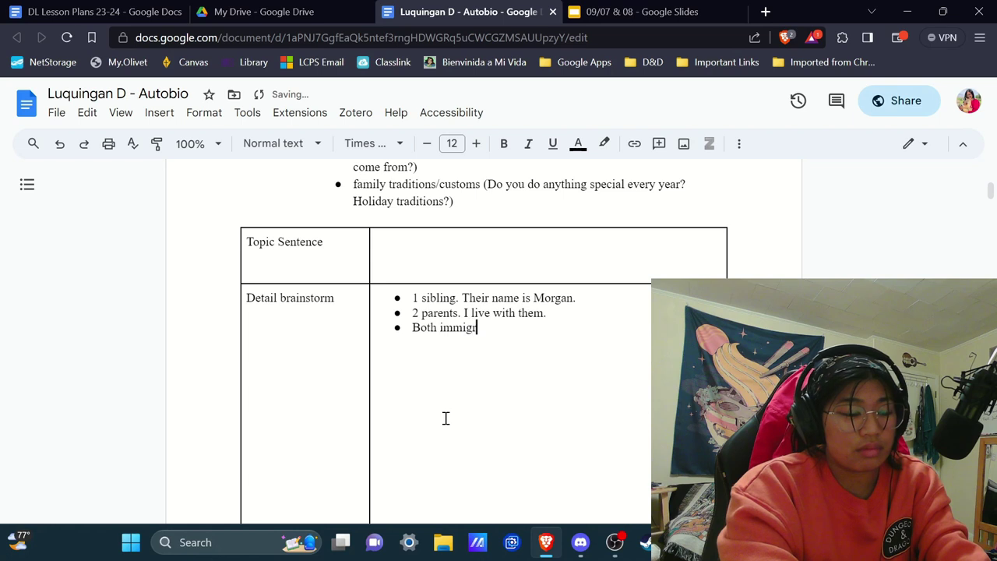
text(ant parents)
key(Return)
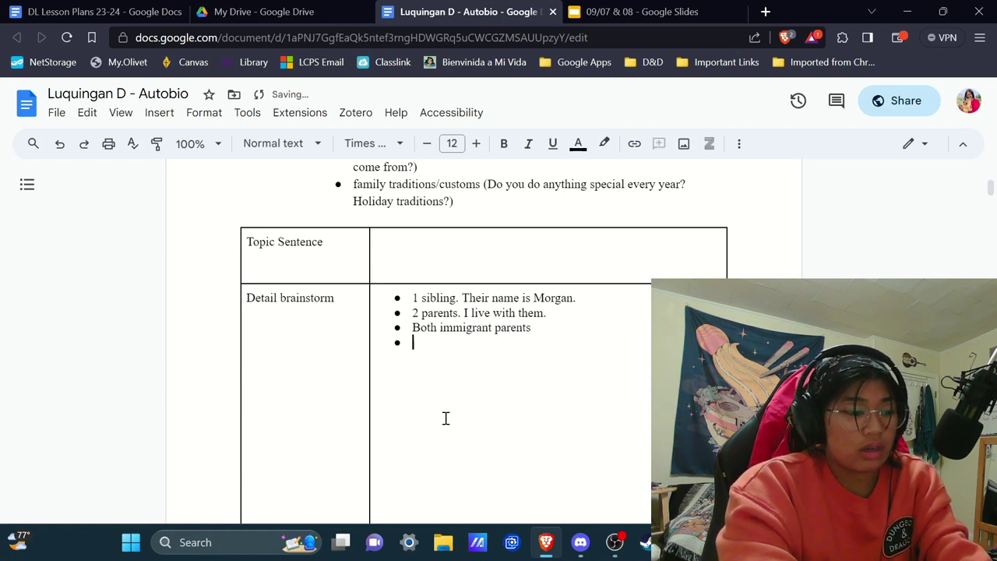
Add the bullet "My family likes Christmas" to the Part I detail brainstorm list
text(My famil)
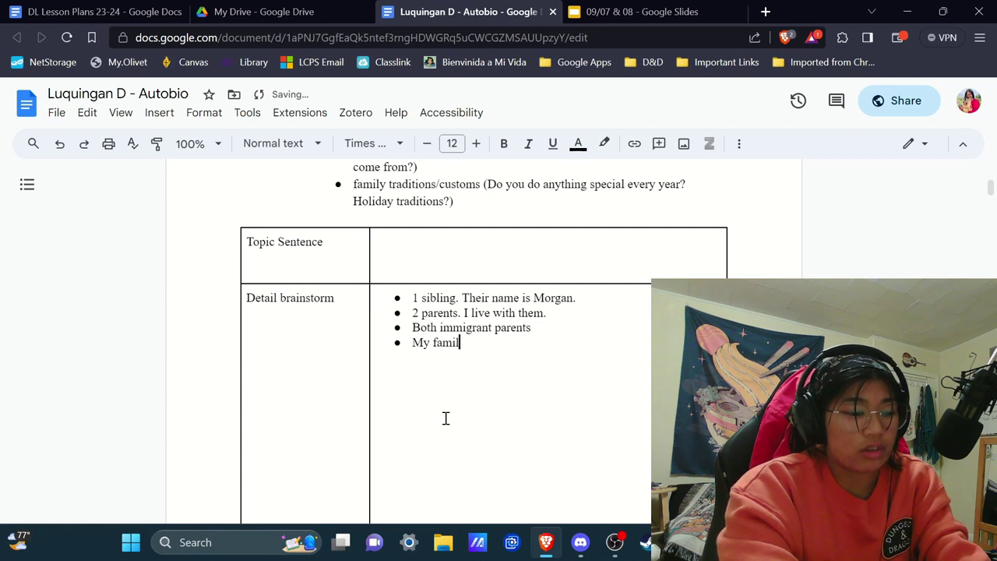
text(y likes Chrs)
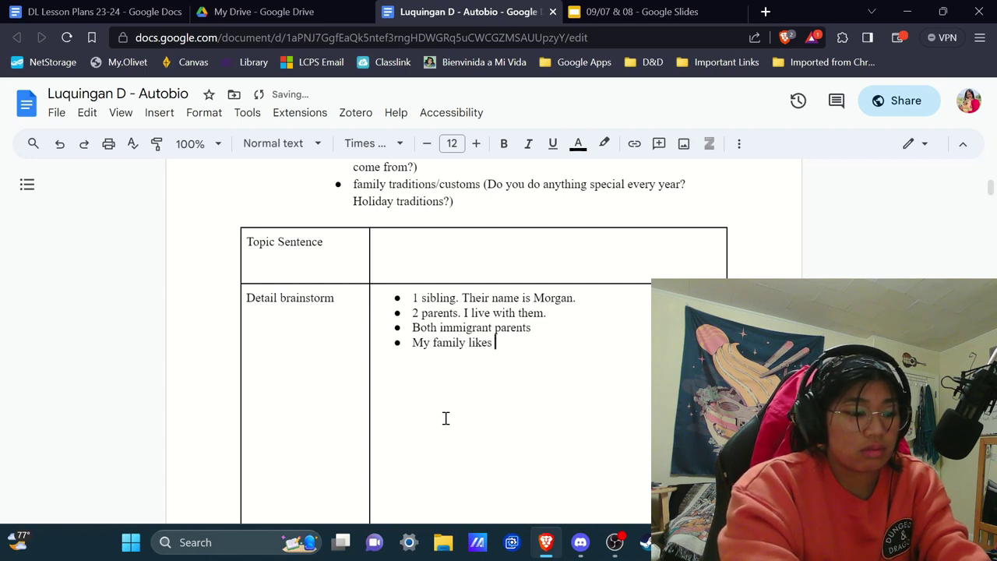
key(BackSpace)
text(istm)
key(BackSpace)
key(BackSpace)
text(tmas)
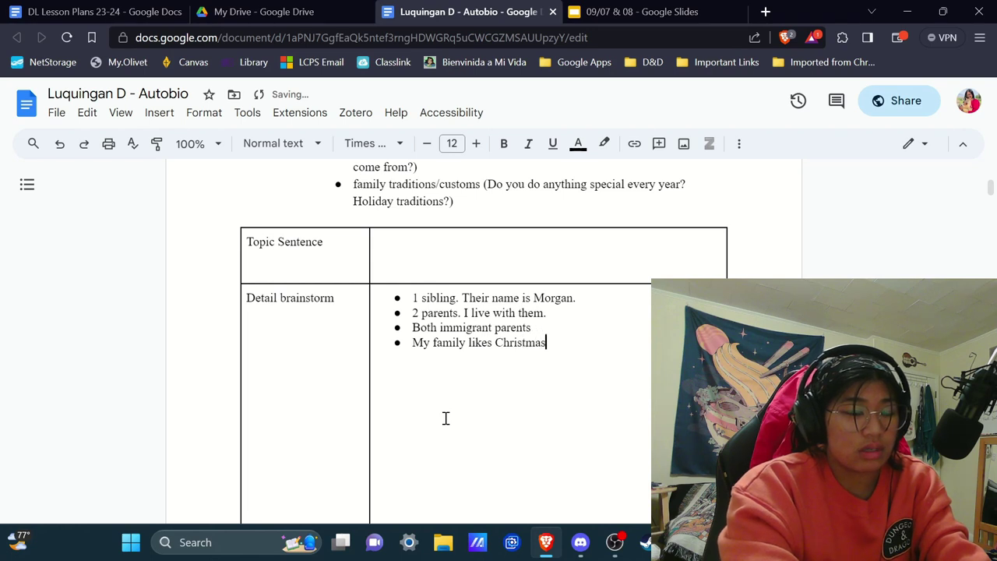
Shorten the last brainstorm bullet to just "Christmas" by removing the words before it
click(496, 343)
key(BackSpace)
key(BackSpace)
key(BackSpace)
key(BackSpace)
key(BackSpace)
key(BackSpace)
key(BackSpace)
key(BackSpace)
key(BackSpace)
key(BackSpace)
key(BackSpace)
key(BackSpace)
key(BackSpace)
key(BackSpace)
key(BackSpace)
key(BackSpace)
key(BackSpace)
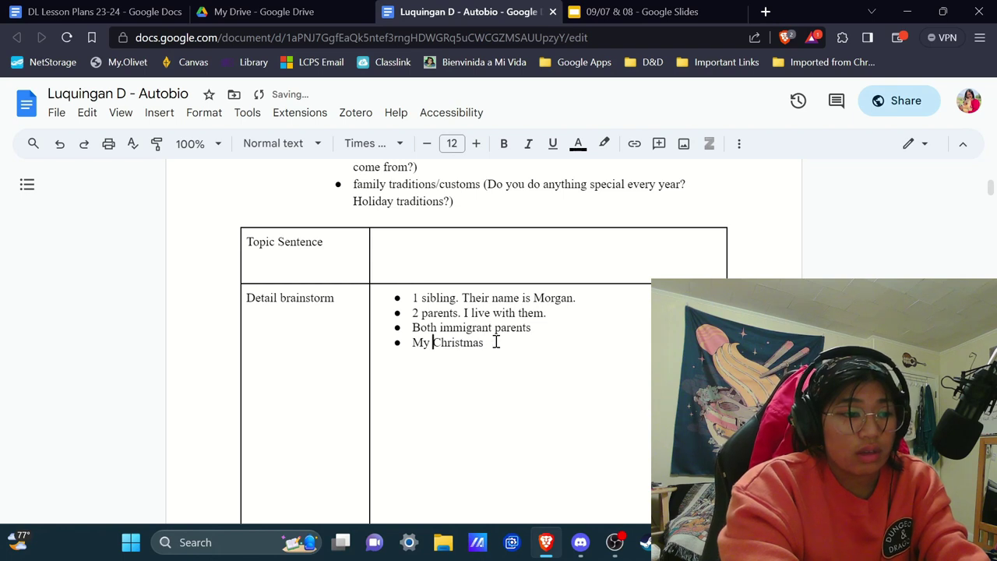
key(BackSpace)
key(ctrl+z)
key(ctrl+z)
click(518, 345)
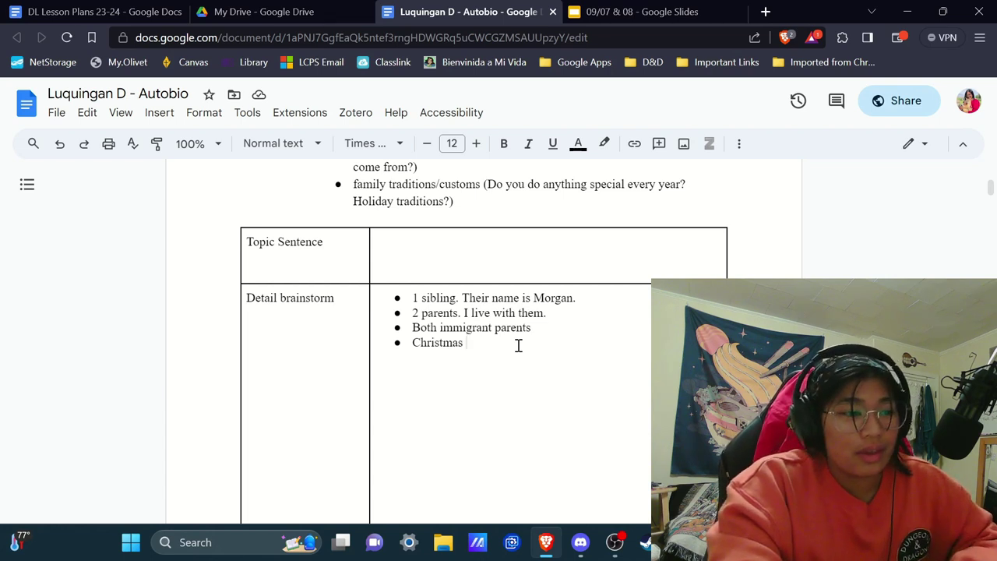
Review the Part II instructions about writing about yourself, its suggested topics and its blank brainstorm table
scroll(518, 345, down, 1)
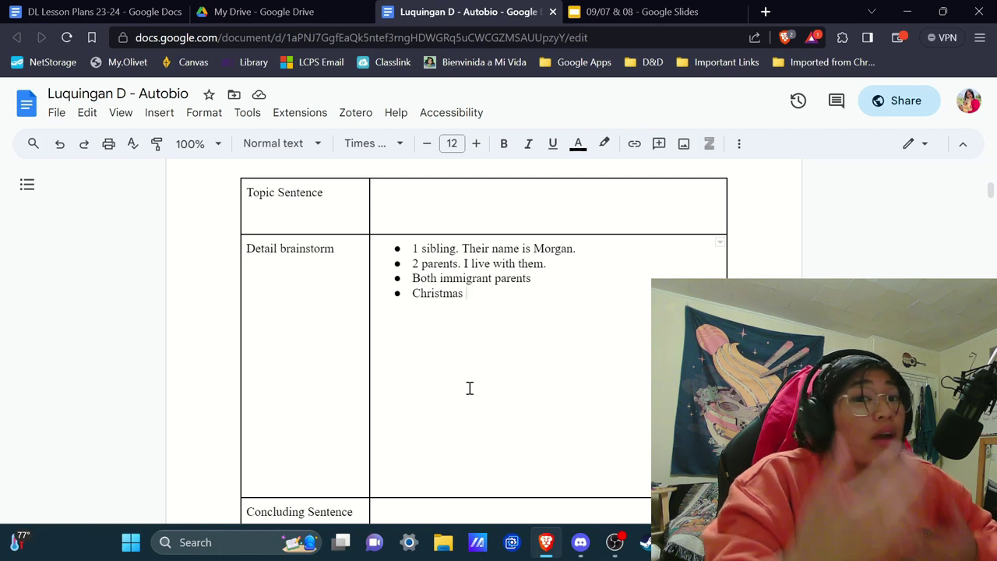
scroll(470, 388, down, 5)
scroll(470, 388, down, 8)
scroll(470, 388, up, 1)
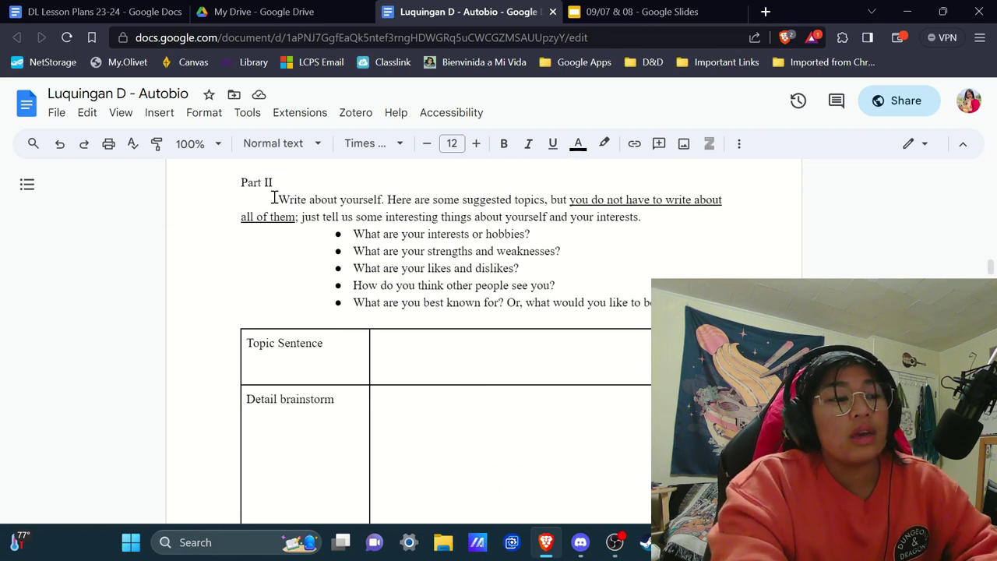
drag(278, 199, 387, 200)
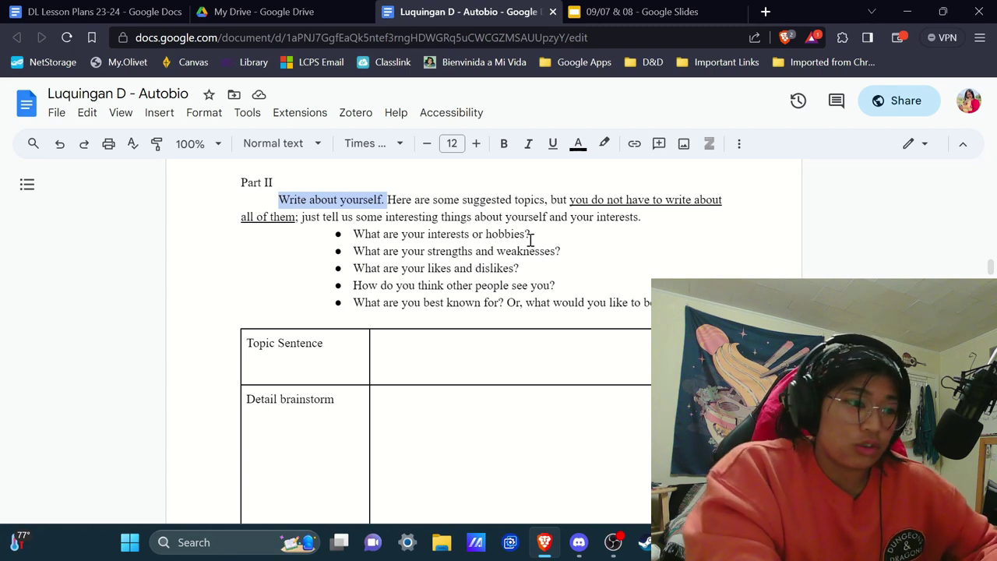
scroll(530, 240, up, 2)
click(580, 407)
scroll(580, 409, down, 1)
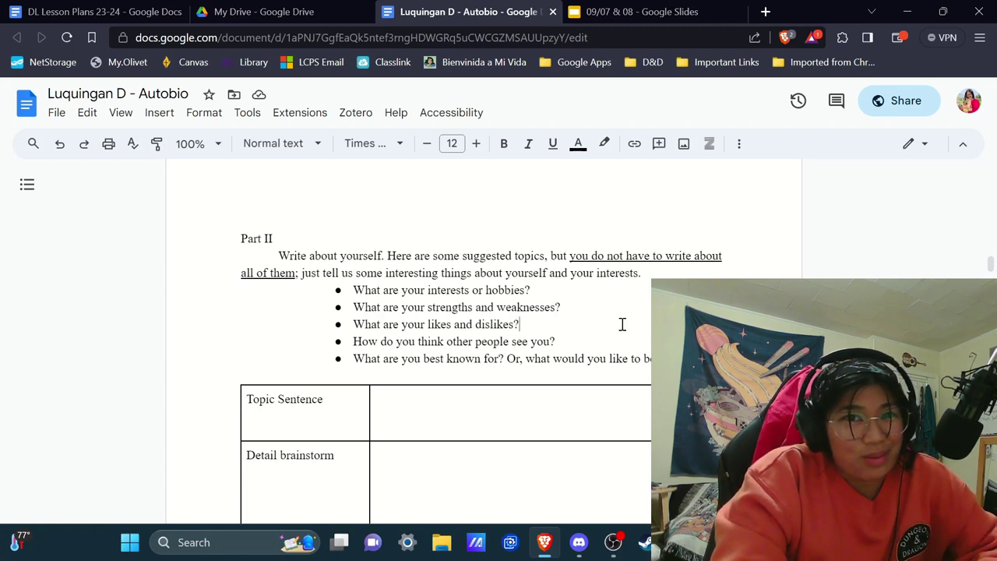
Delete the blank lines below the "Christmas" bullet in the Part I detail brainstorm cell
scroll(623, 324, up, 15)
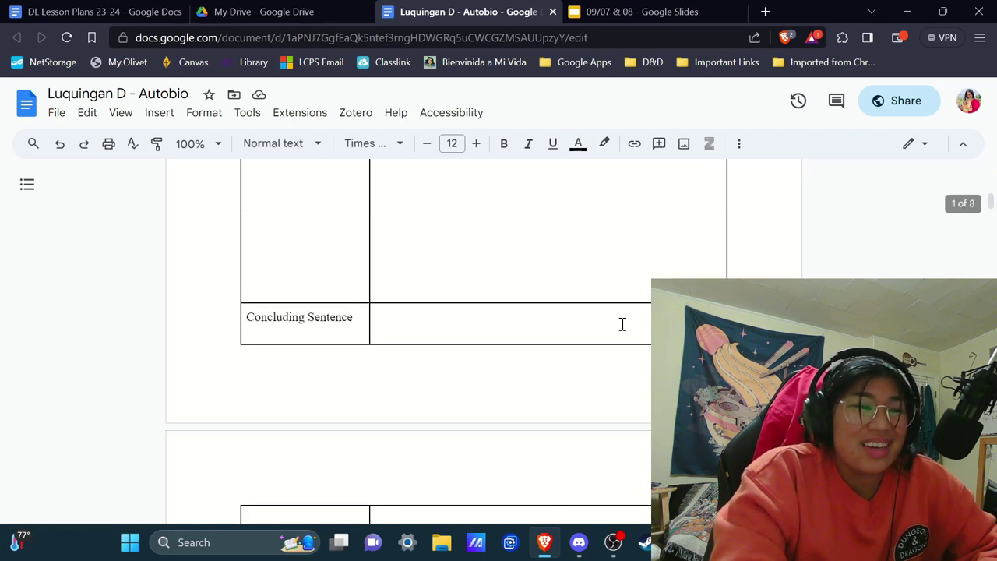
scroll(622, 324, up, 2)
click(465, 315)
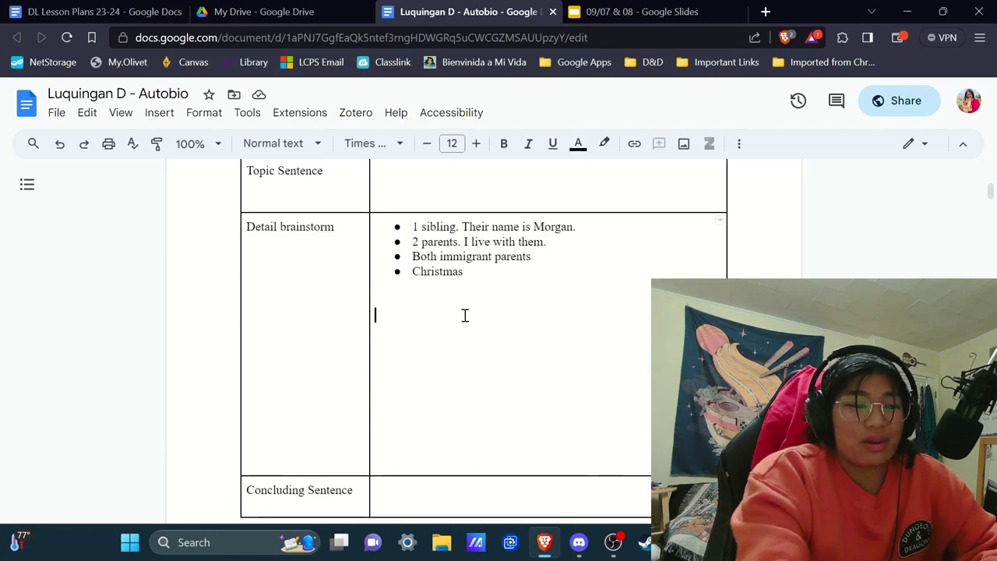
key(BackSpace)
key(BackSpace)
key(BackSpace)
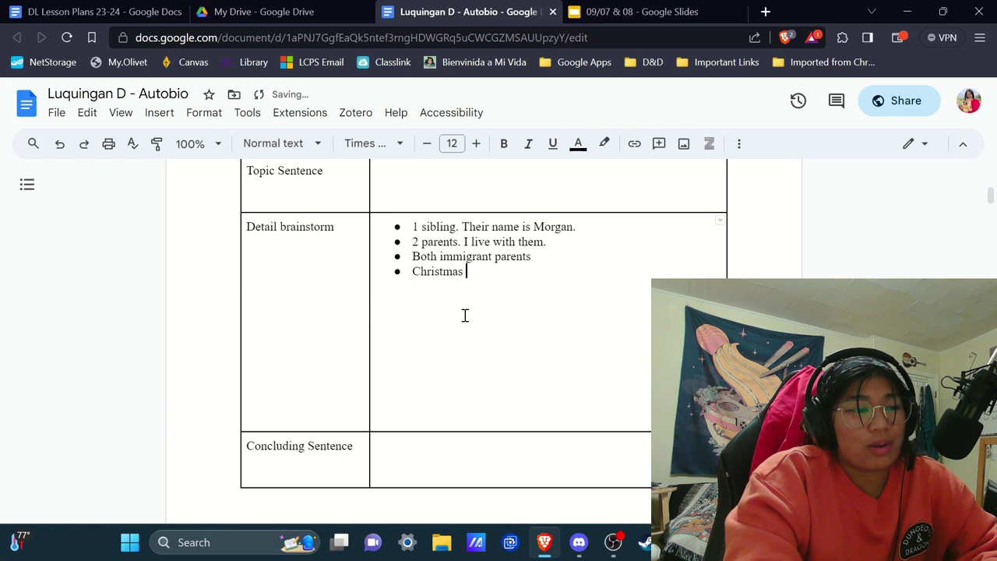
Enter "Thesis statement: WWI was caused by alliances, militarism, and nationalism." as an example in the Part I Topic Sentence cell
scroll(465, 315, up, 1)
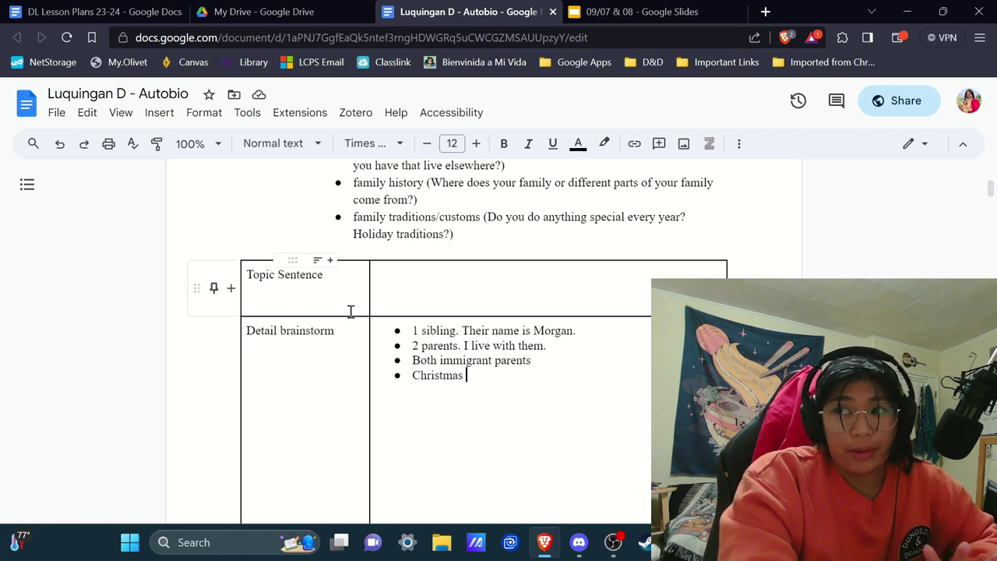
click(447, 297)
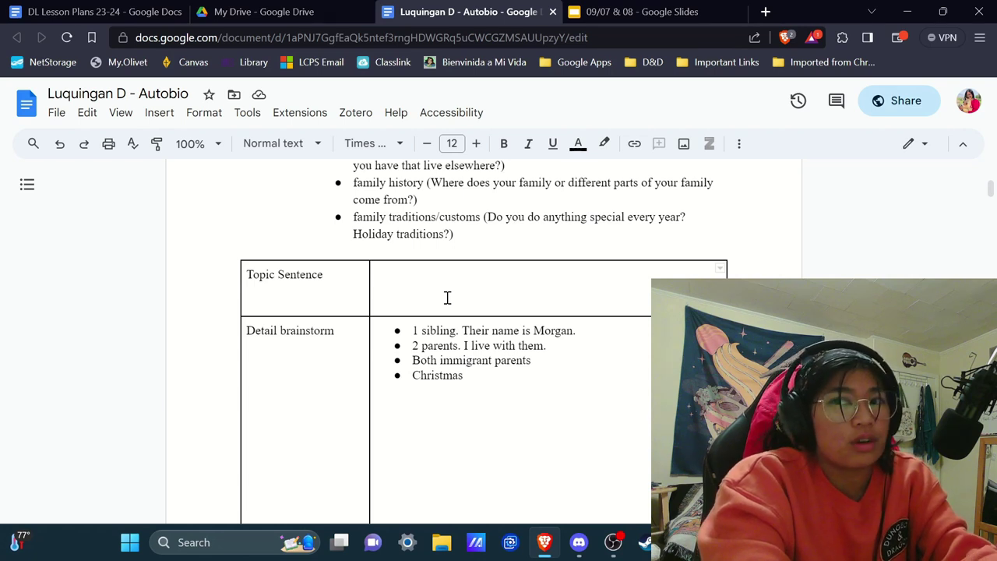
text(The)
text(se)
text(s statement)
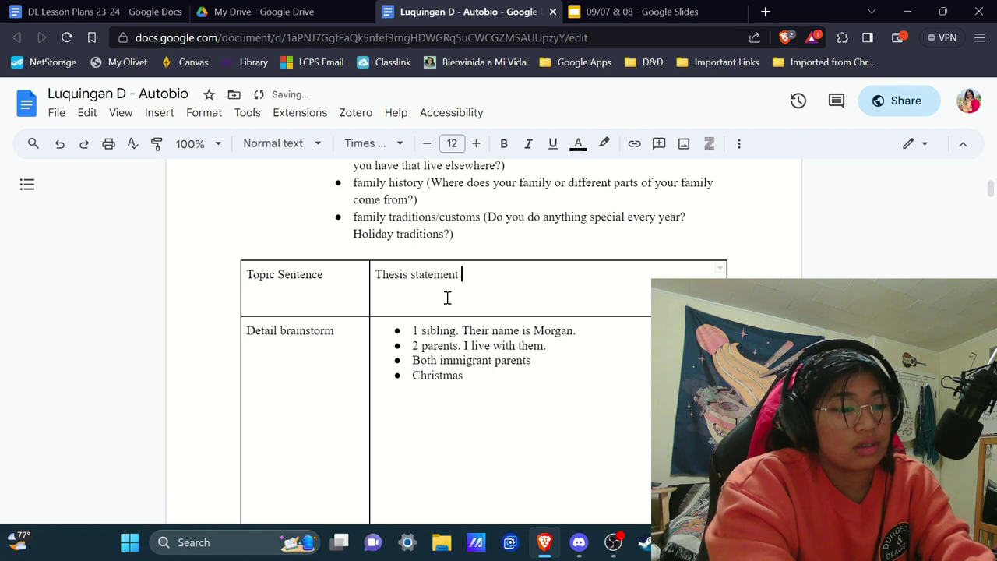
key(BackSpace)
text(: )
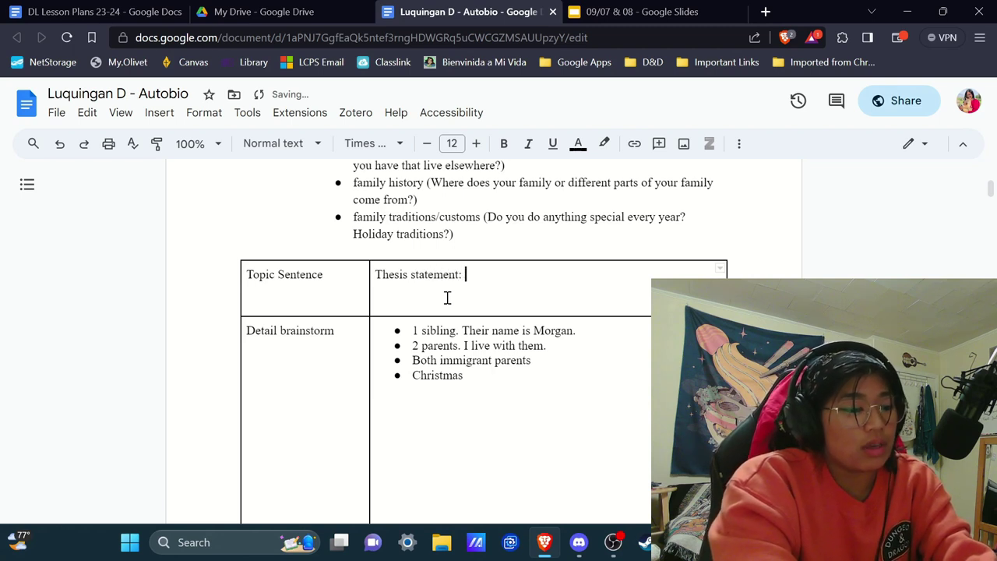
text(WWI )
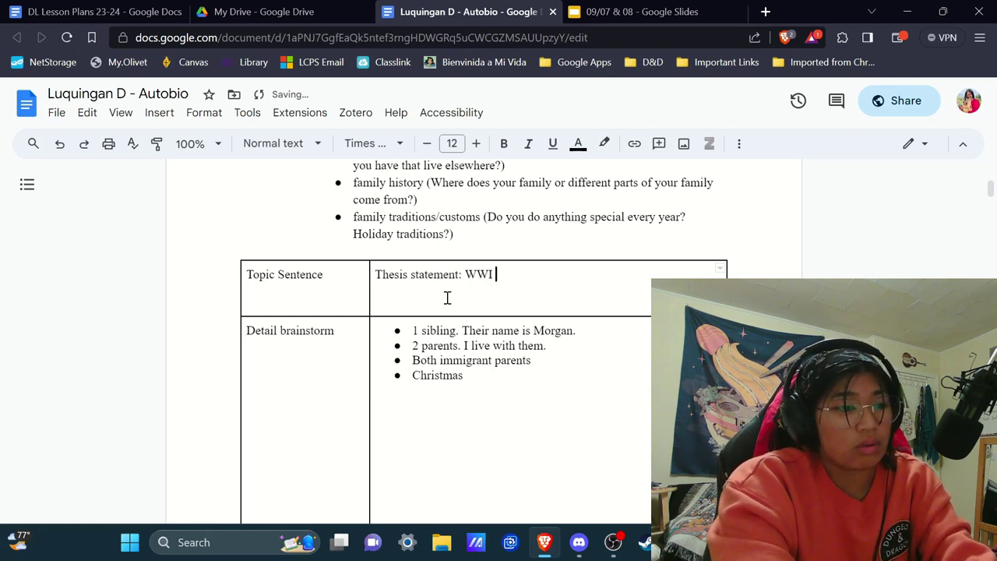
text(waas)
key(BackSpace)
key(BackSpace)
text(cause)
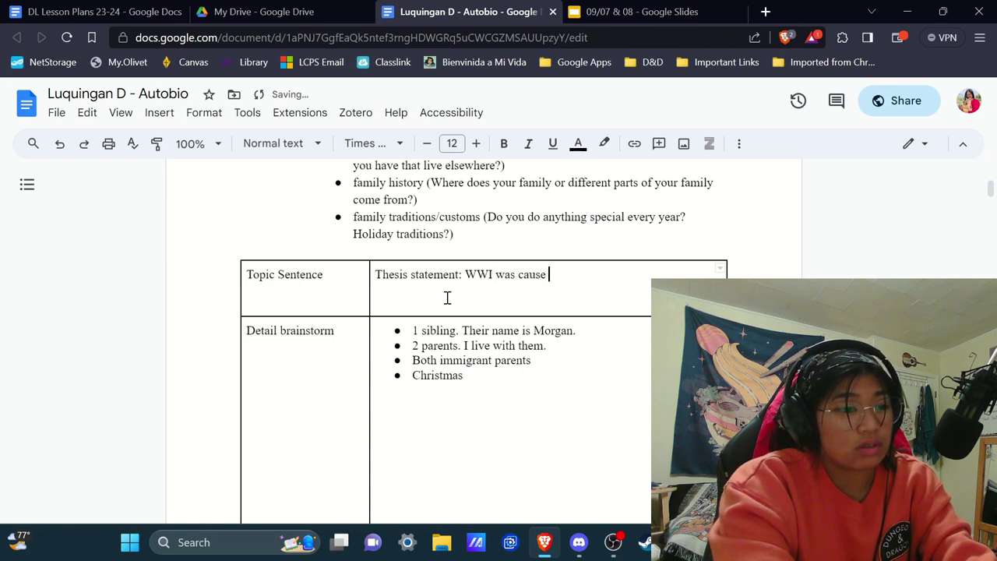
text(d by alliances.)
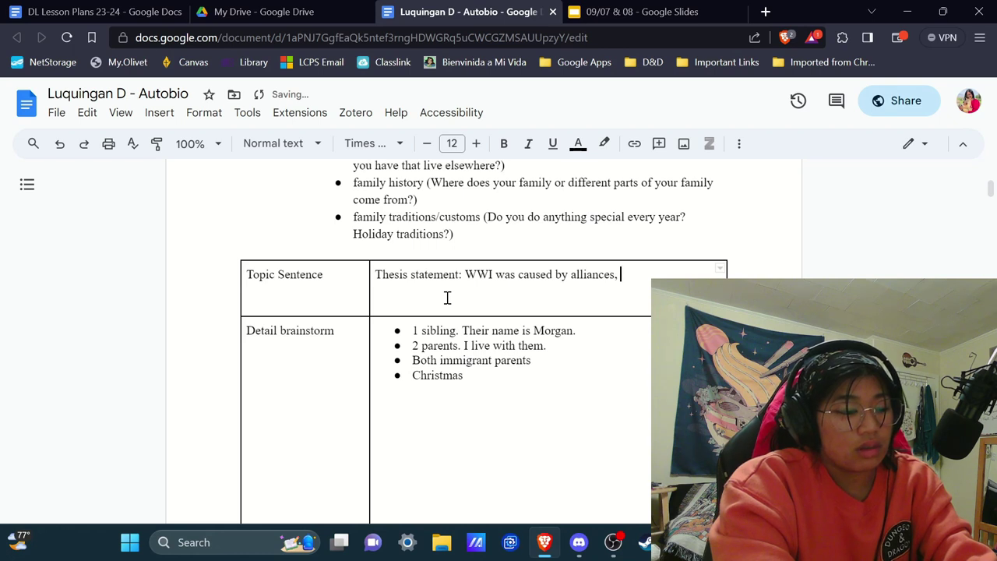
text( militarism,)
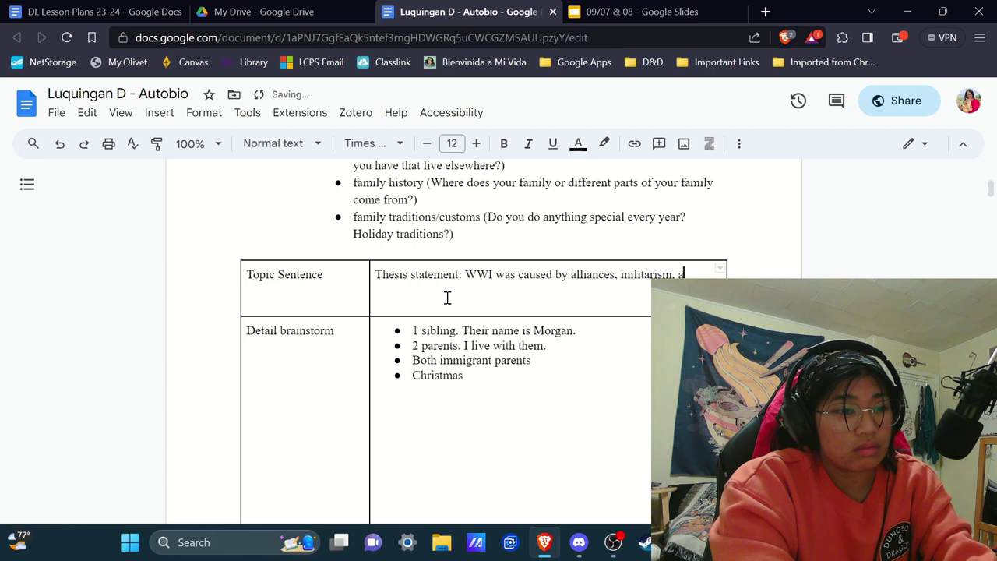
text( and)
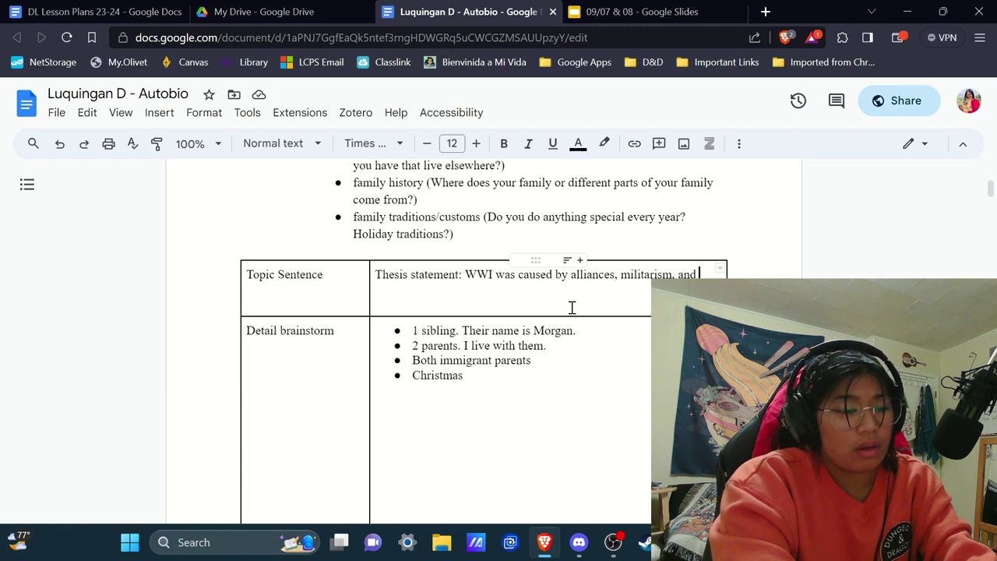
text(nat)
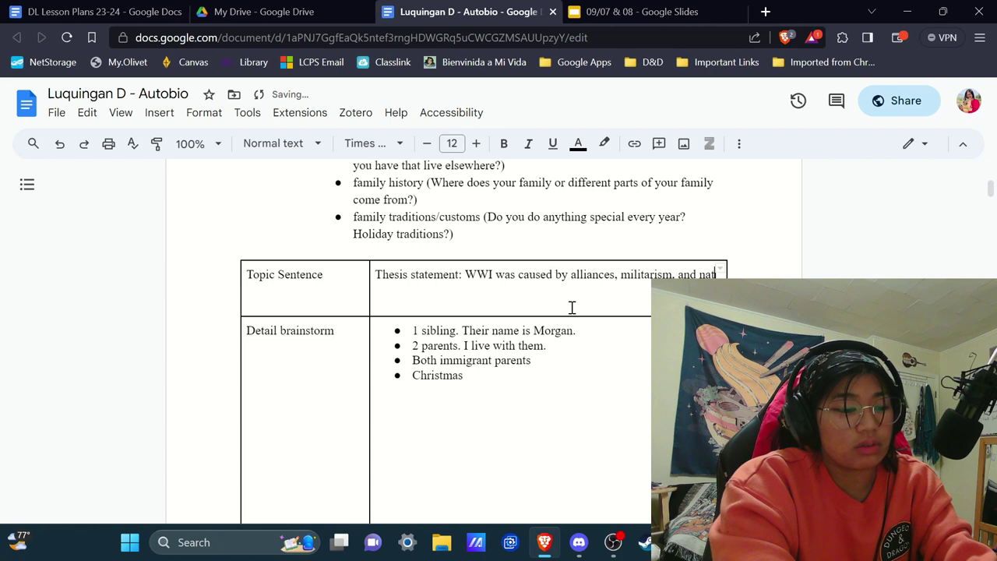
text(ionalism.)
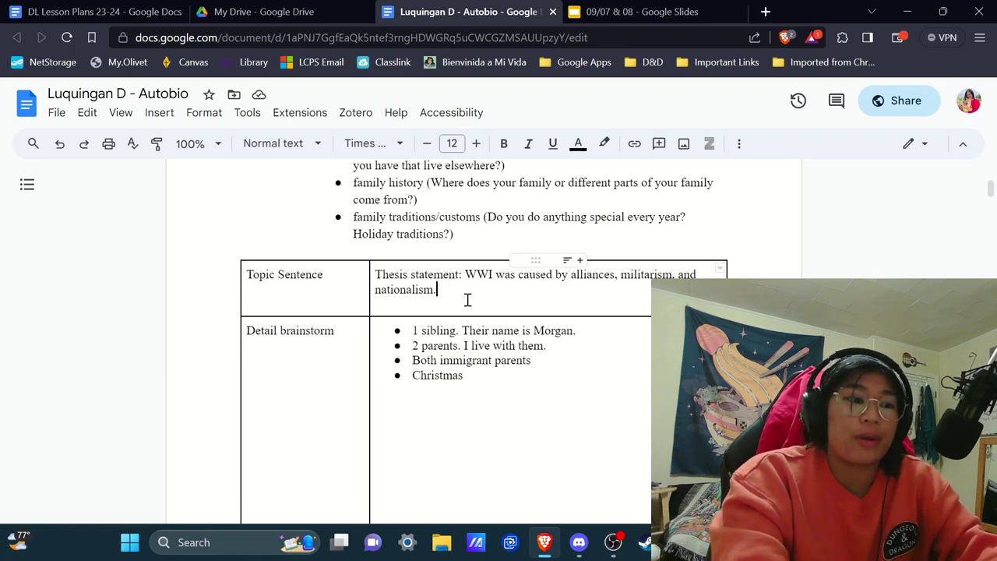
Clear the example thesis statement from the Part I Topic Sentence cell
drag(447, 290, 378, 275)
text(T)
key(BackSpace)
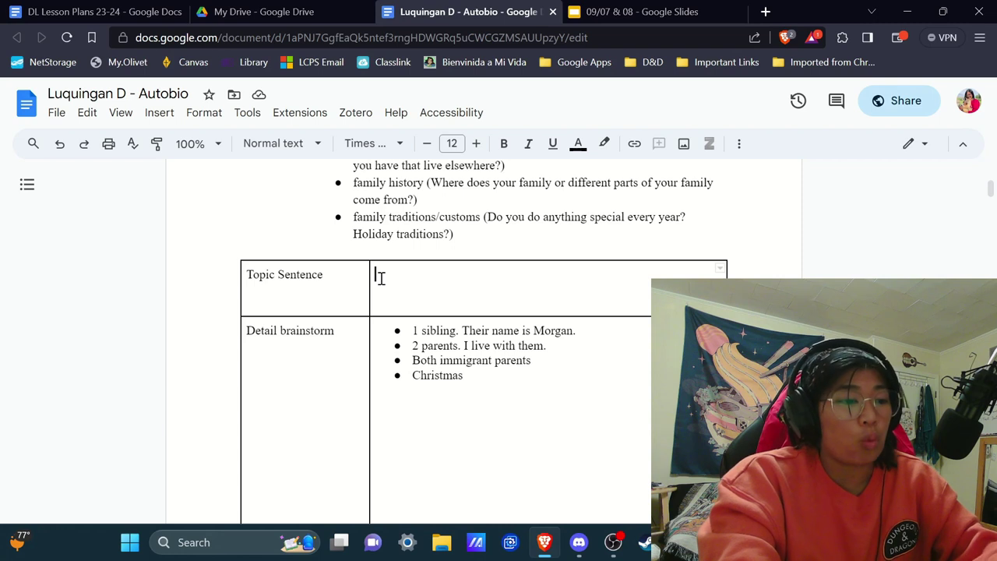
Write an opening sentence in the Part I Topic Sentence cell giving the teacher's name and the other name sometimes used
scroll(380, 278, up, 1)
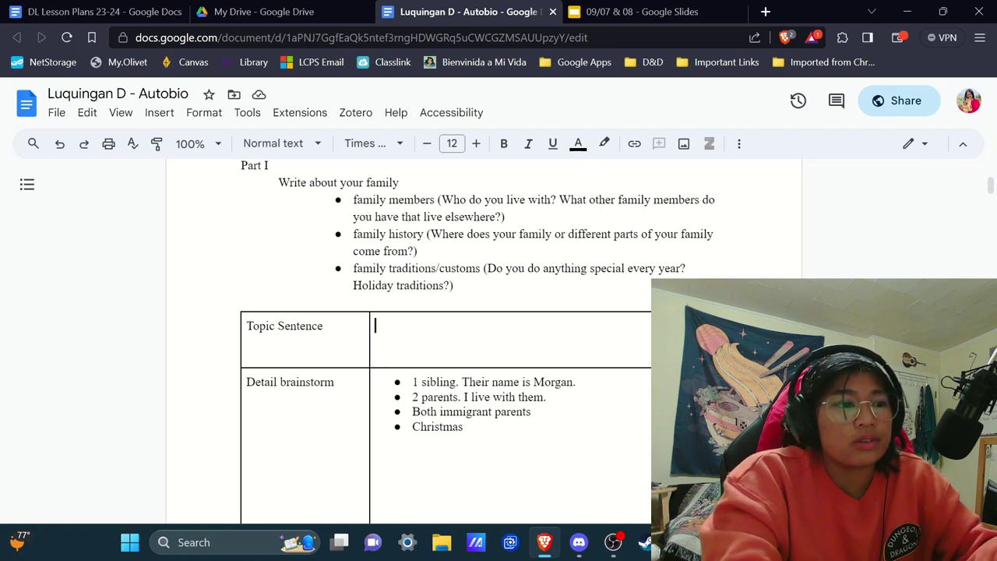
double_click(366, 200)
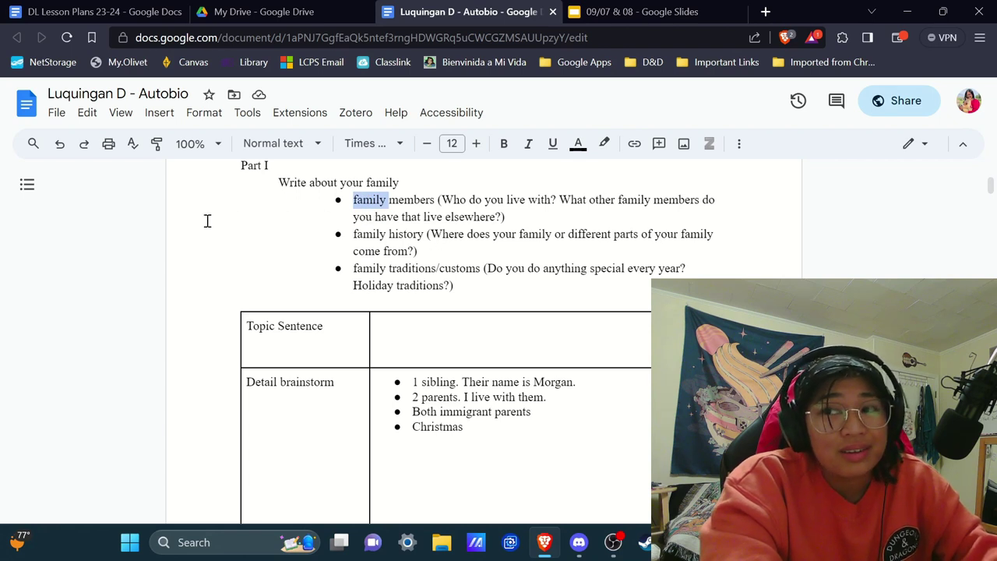
click(520, 338)
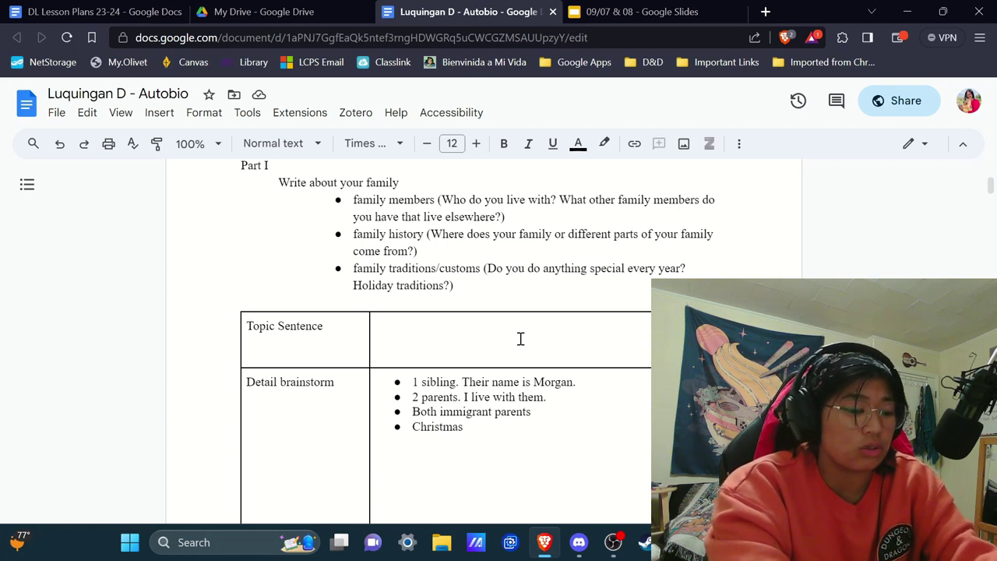
text(My mame)
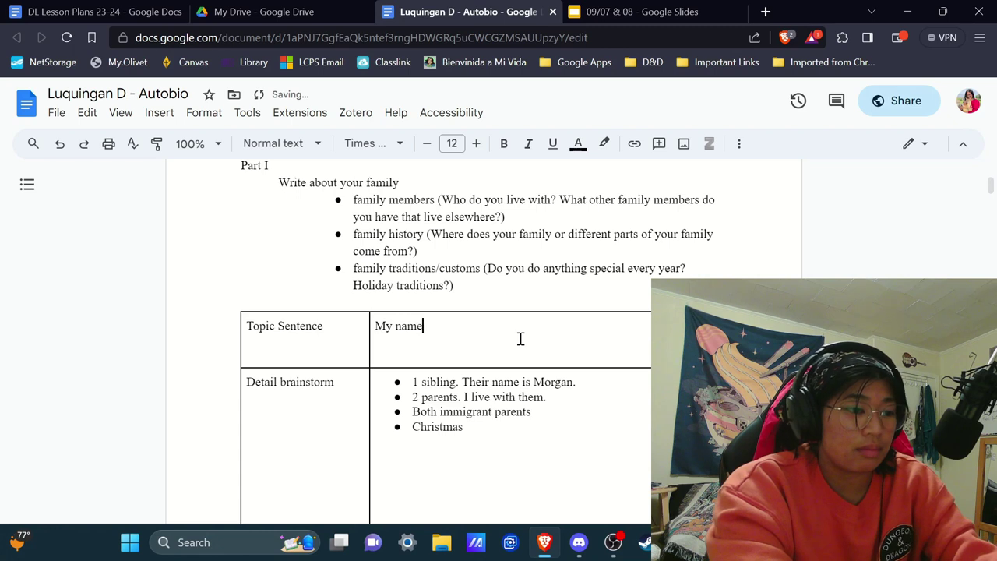
text( is Ms. )
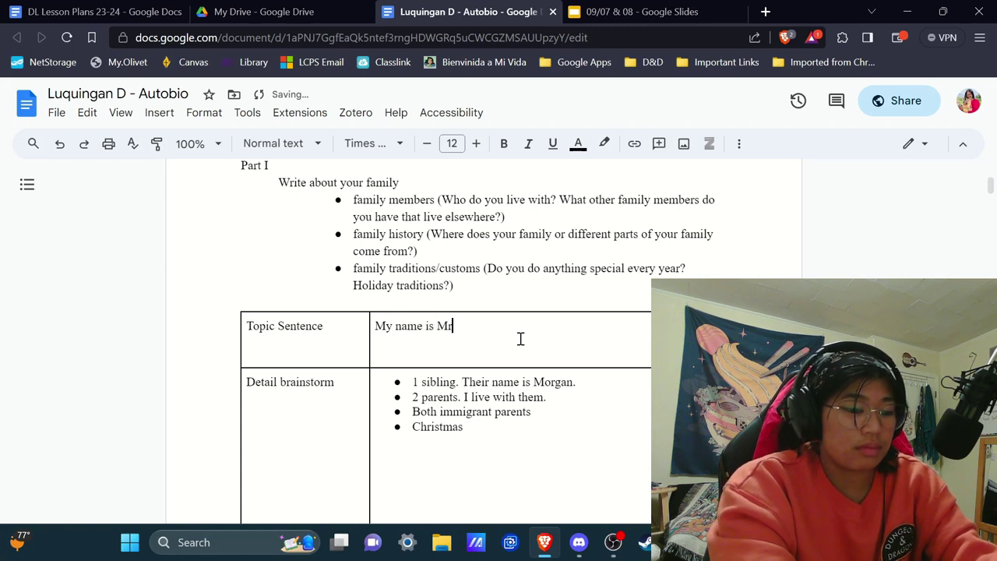
text(Luwo)
key(BackSpace)
key(BackSpace)
text(quingan, )
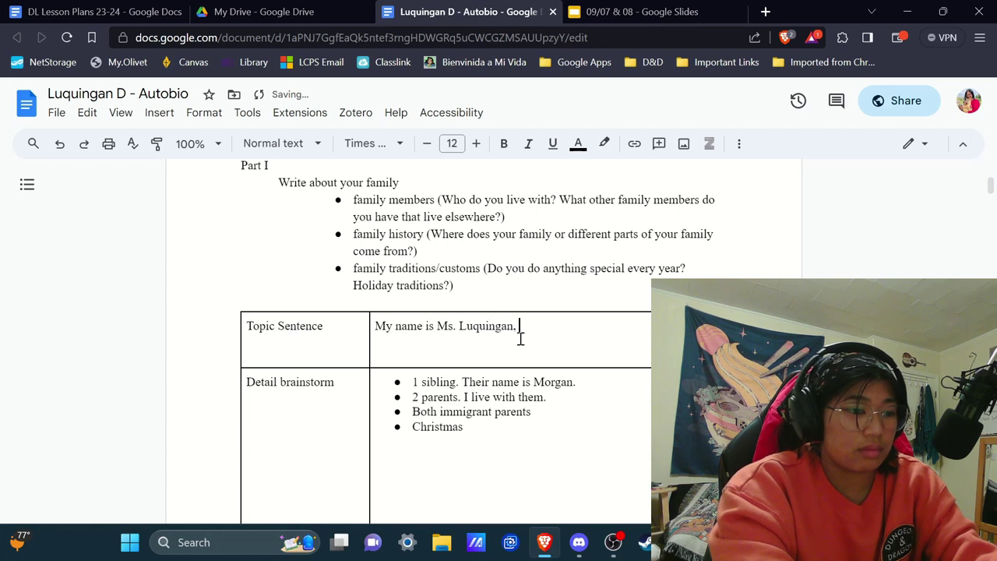
text(but I )
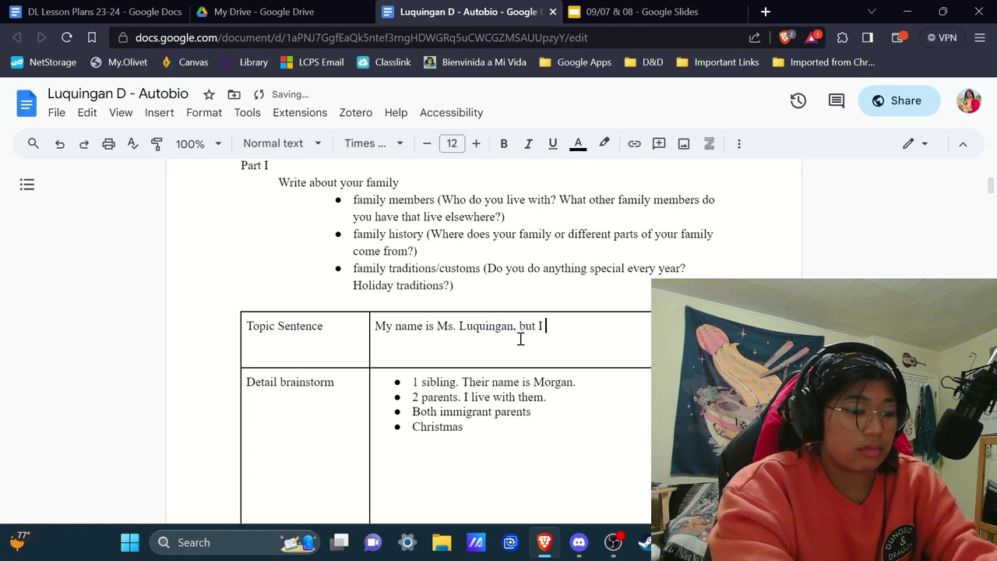
text(go by Ms. K)
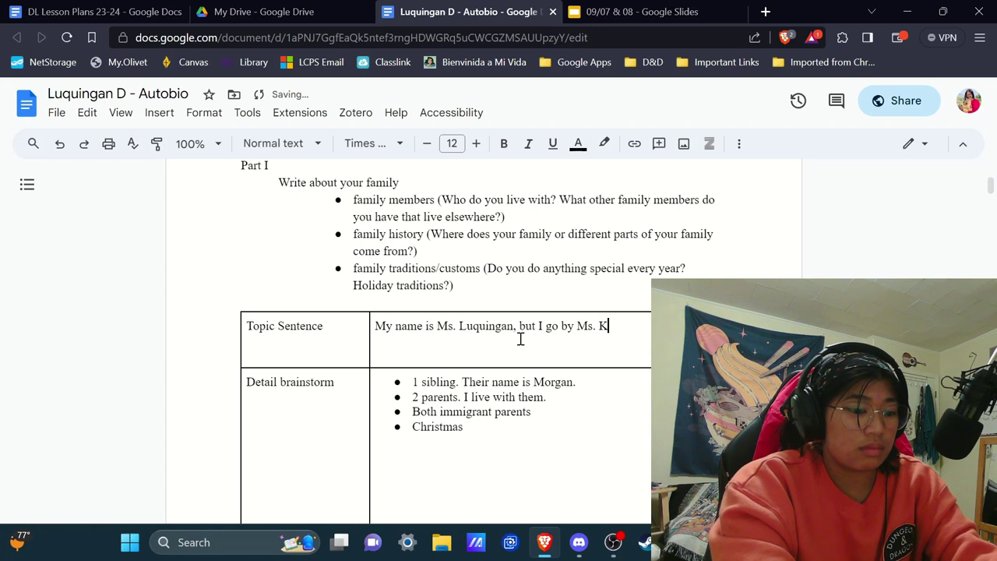
text(ing some)
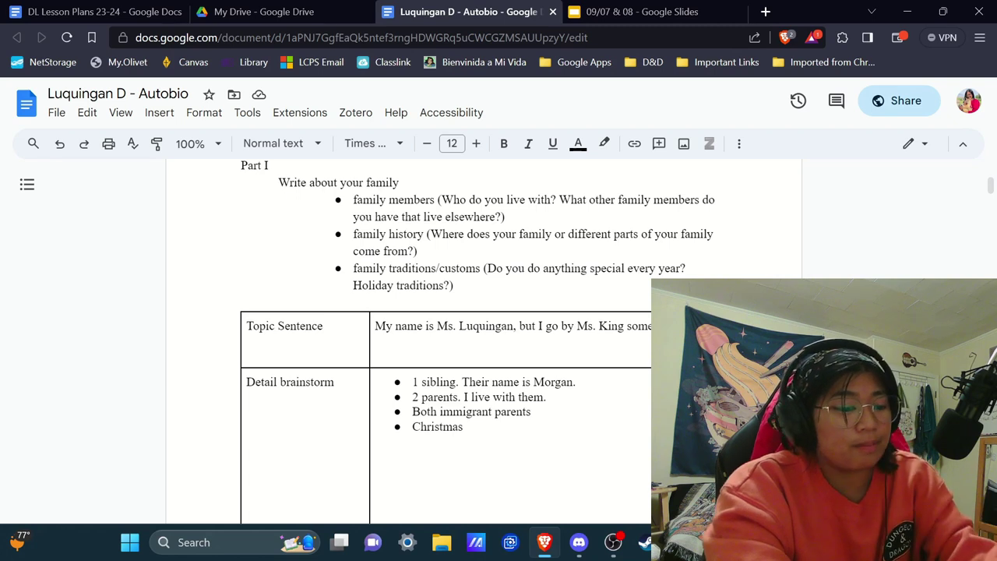
Add "I don't have a very big family in the US, but they are very important to me." to the Topic Sentence cell
text(have a v)
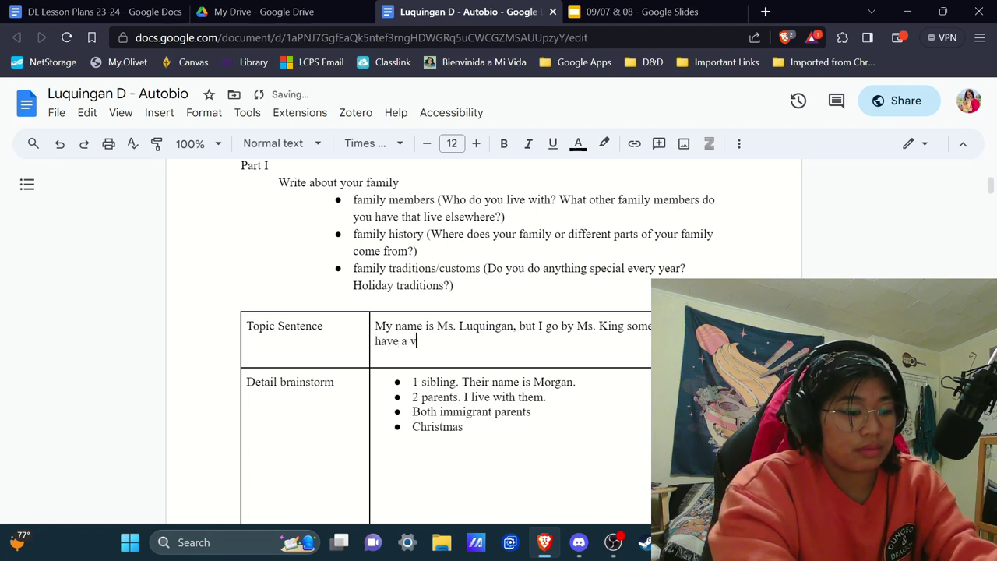
text(ery big family in the US.)
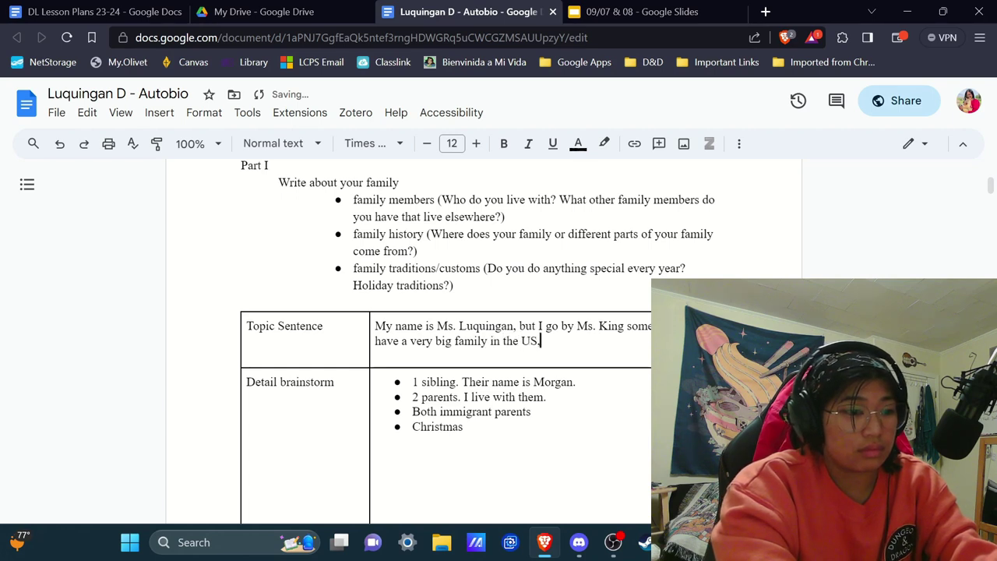
key(BackSpace)
text(, but they are)
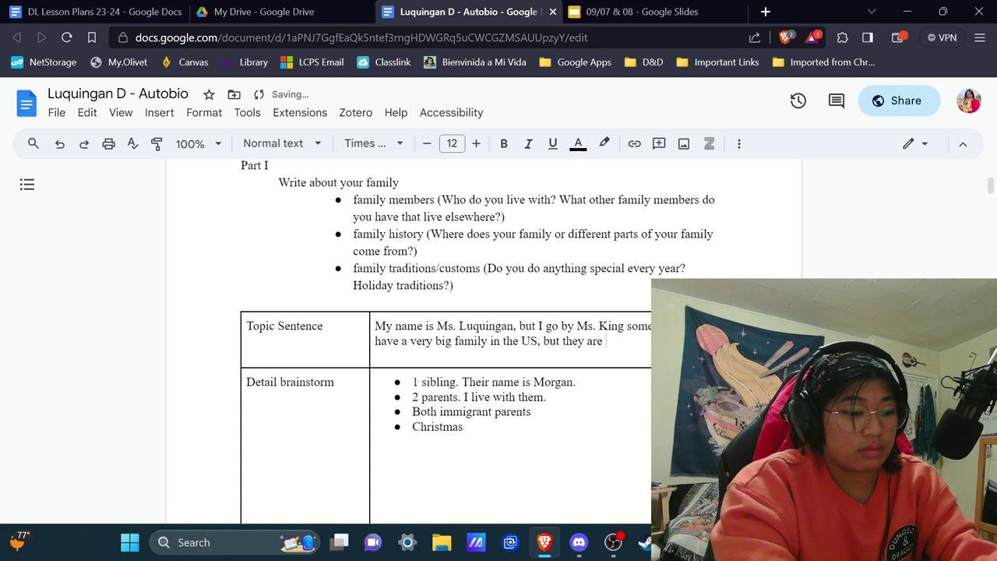
text( very imp)
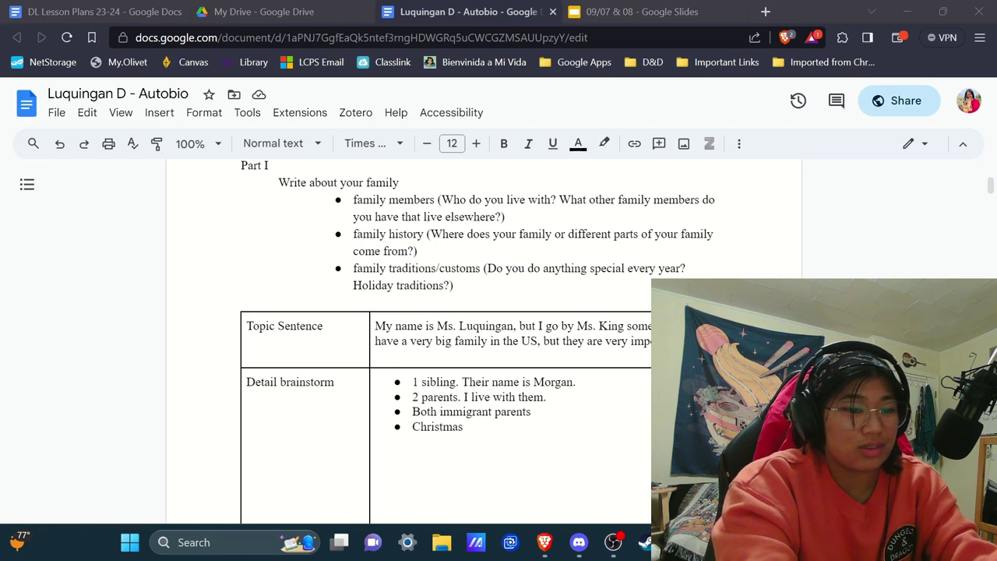
Insert line breaks in the Topic Sentence cell before "sometimes", before "I don't have" and before "but they are"
click(640, 341)
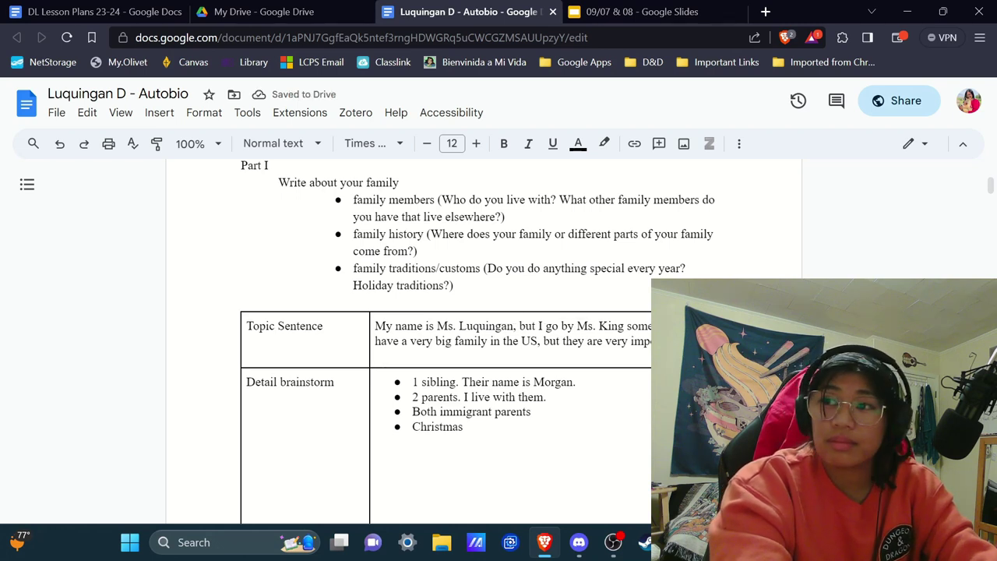
key(Return)
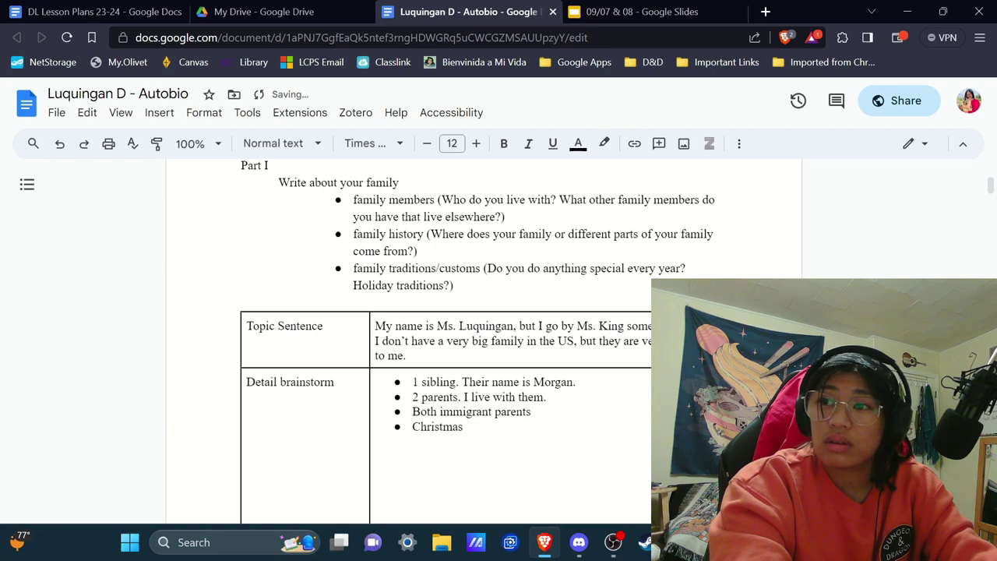
click(581, 340)
key(Return)
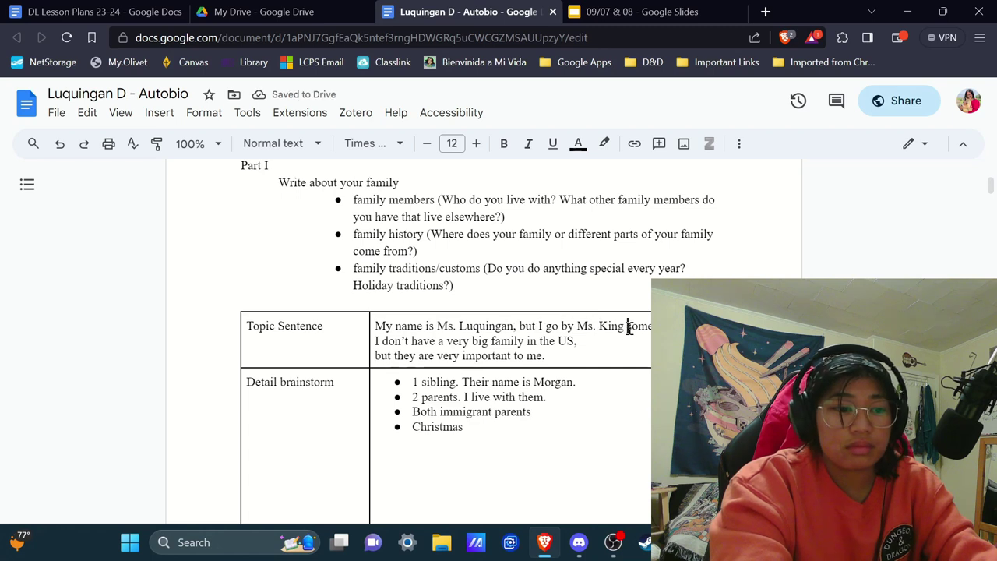
key(Return)
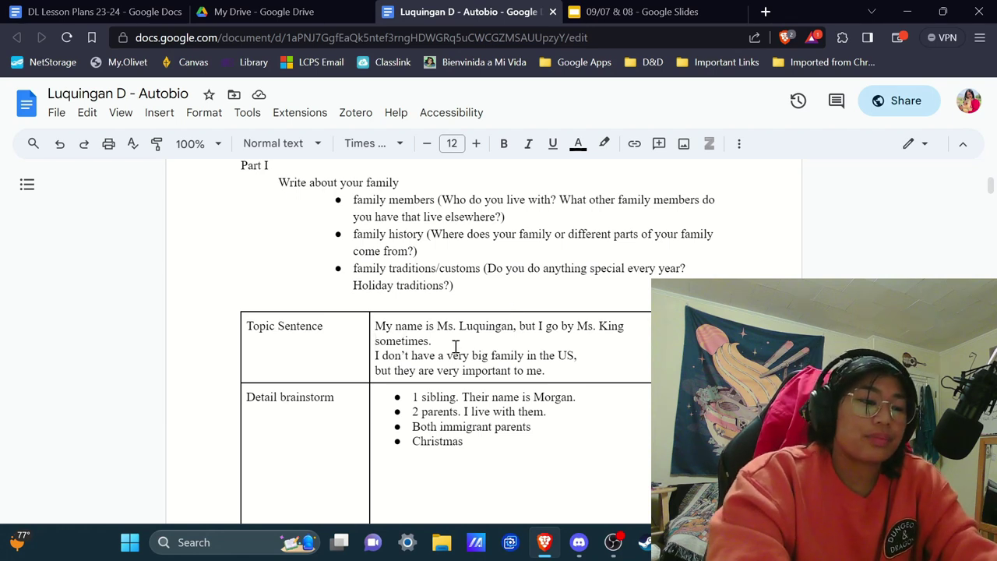
Review the second topic sentence about the family against the "Both immigrant parents" and "Christmas" detail bullets
click(370, 352)
click(376, 356)
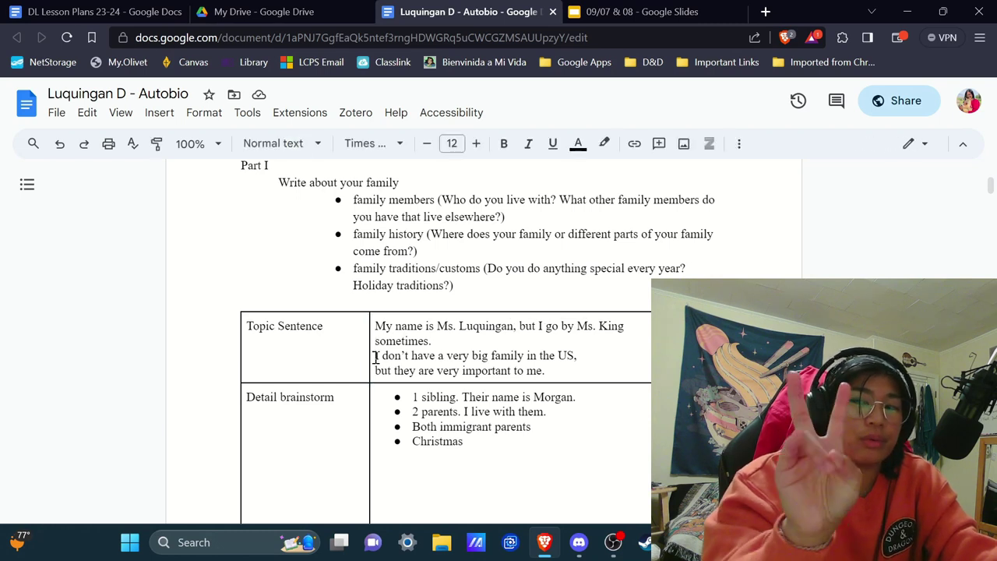
drag(375, 356, 572, 369)
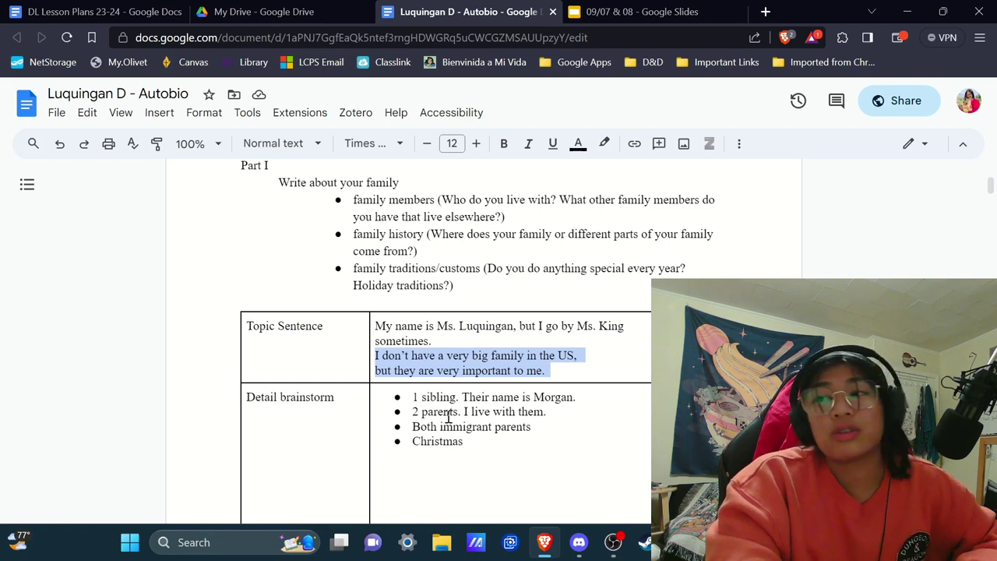
drag(413, 427, 532, 426)
click(413, 442)
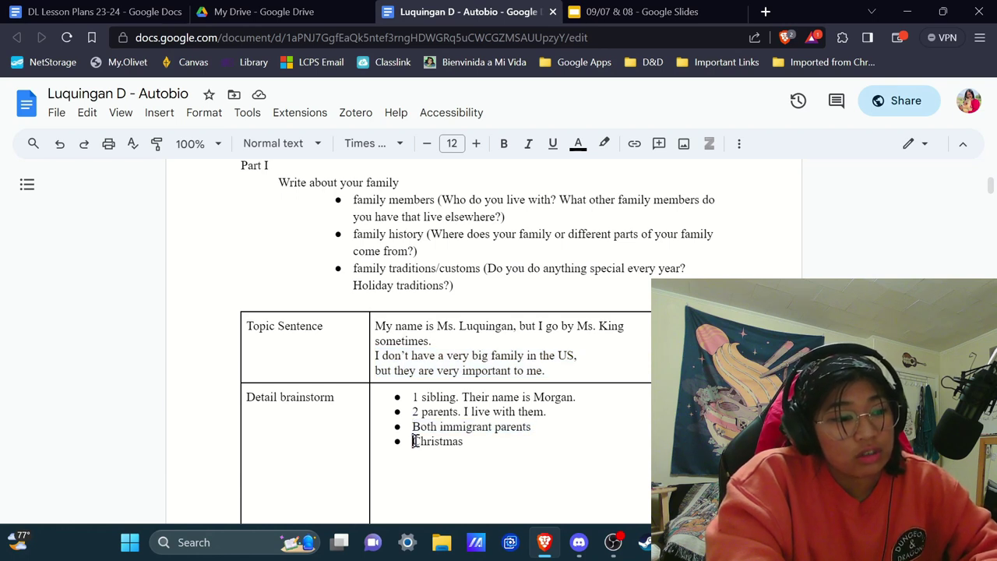
drag(414, 442, 536, 445)
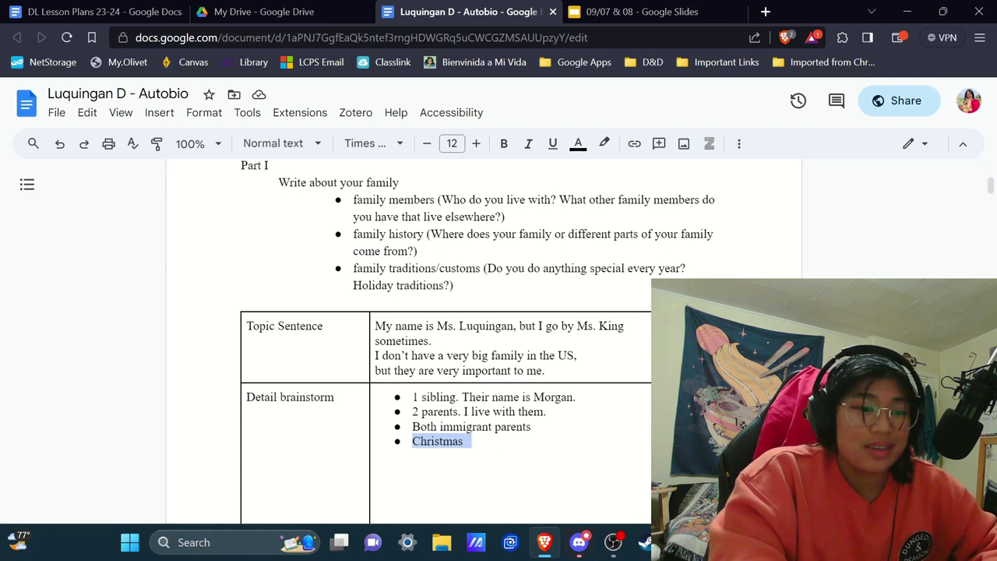
key(alt+Tab)
key(alt+Tab)
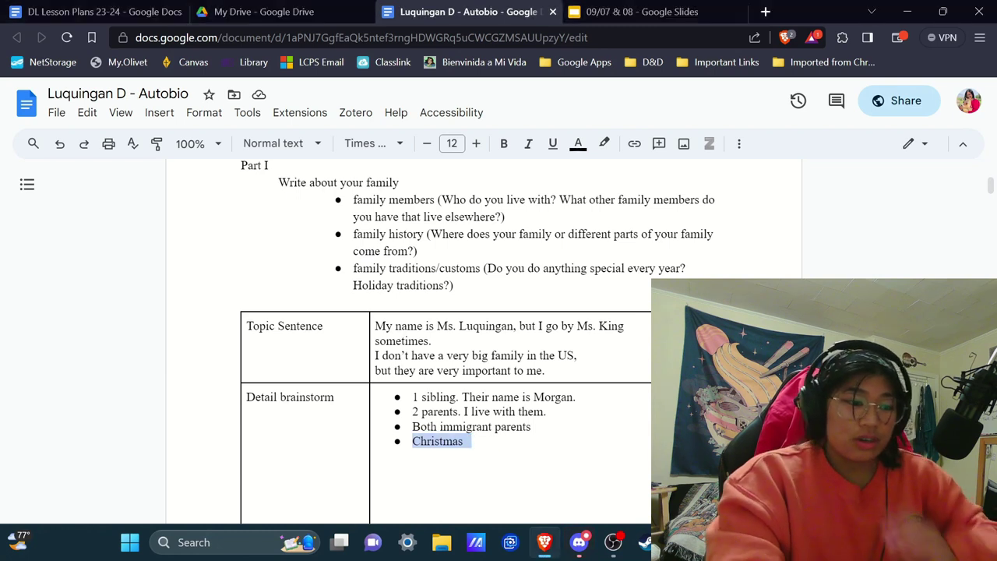
click(614, 459)
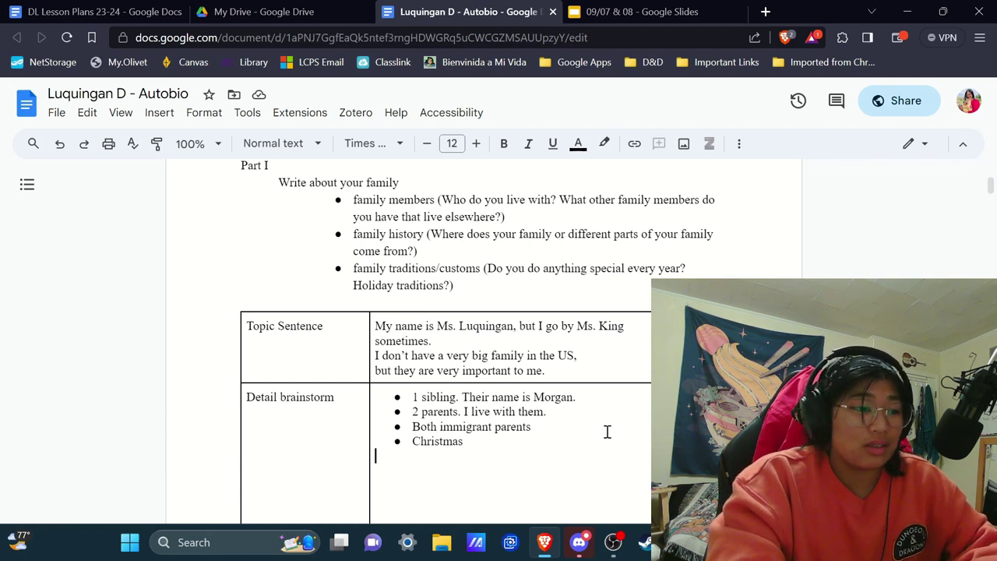
Copy the four bullets from the Part I detail brainstorm cell to below "Write your paragraph here:" on page 2
scroll(606, 431, down, 6)
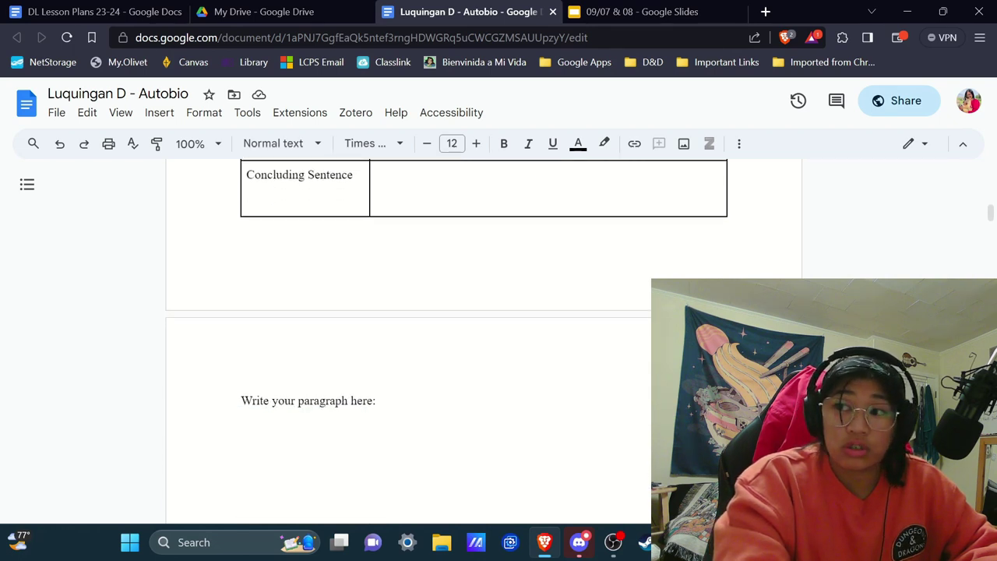
scroll(759, 236, down, 3)
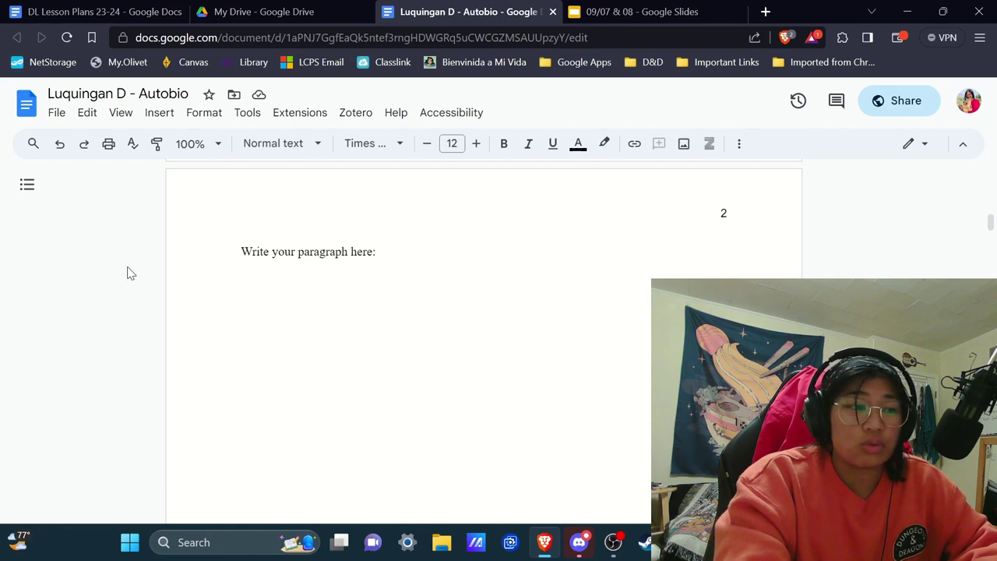
click(299, 281)
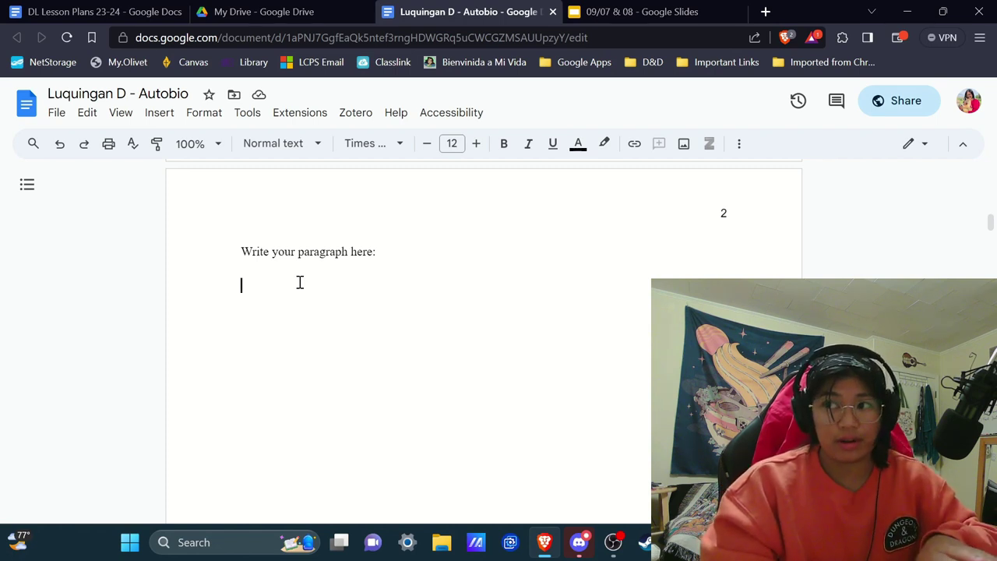
scroll(299, 282, up, 5)
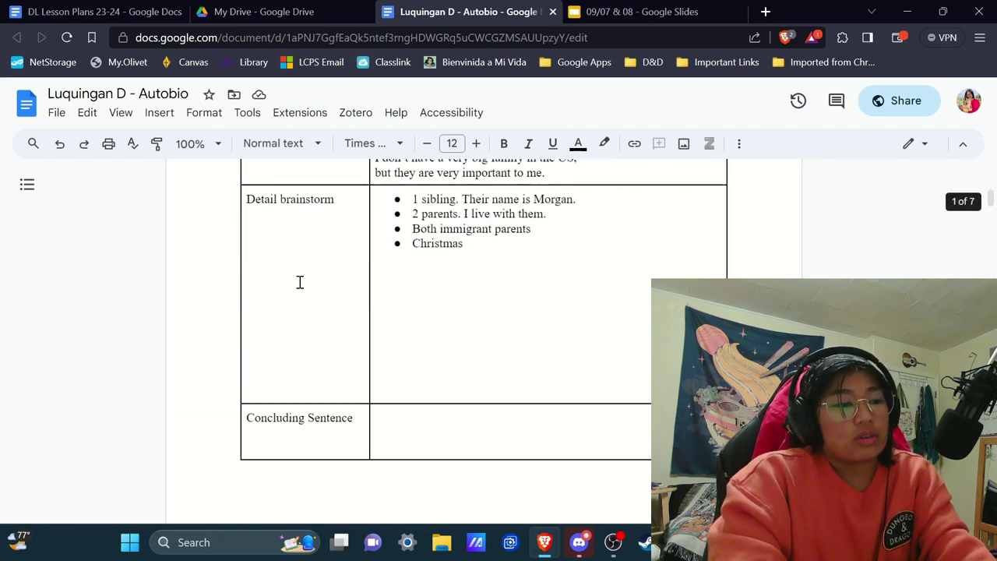
drag(467, 306, 413, 263)
key(ctrl+c)
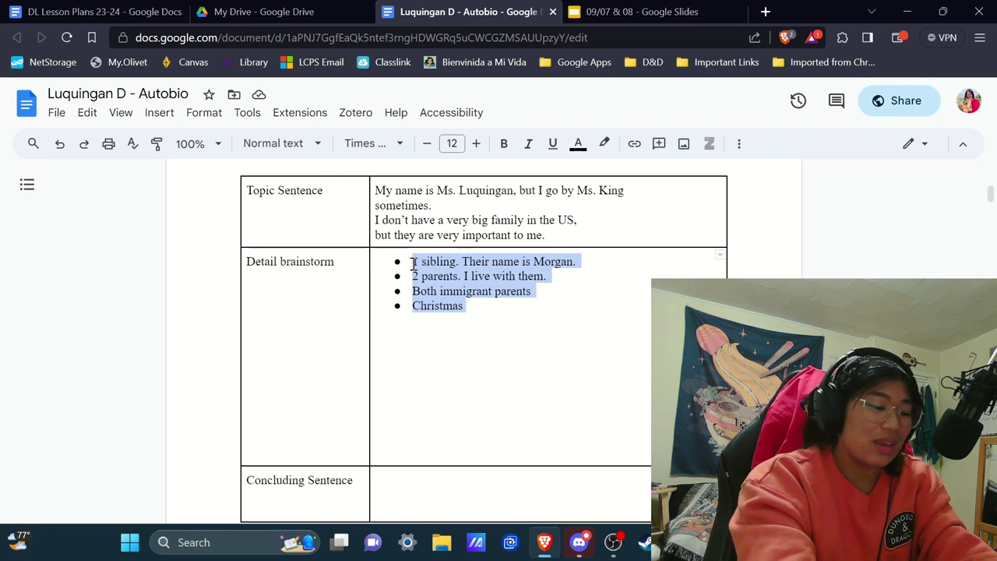
scroll(413, 264, down, 5)
click(403, 296)
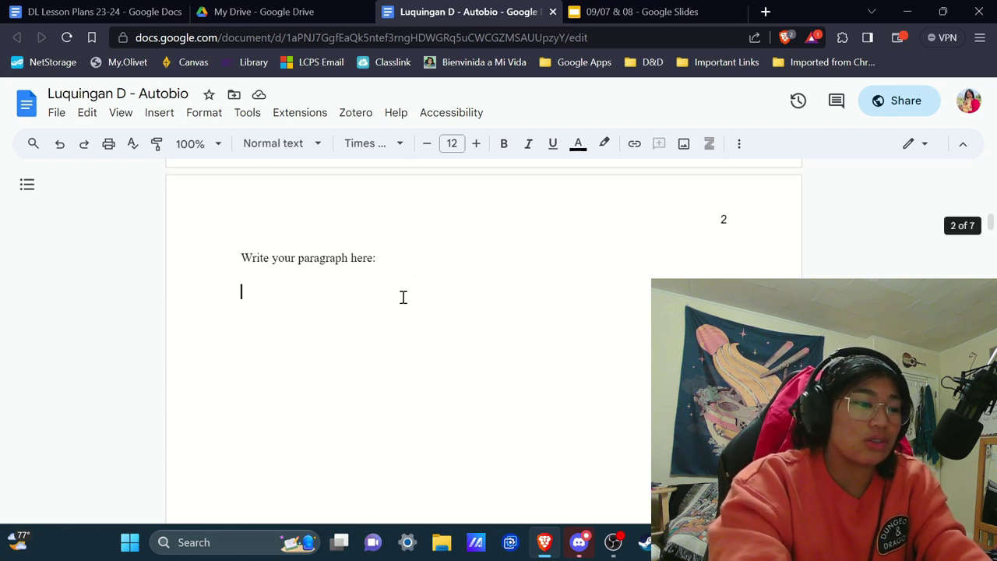
key(ctrl+v)
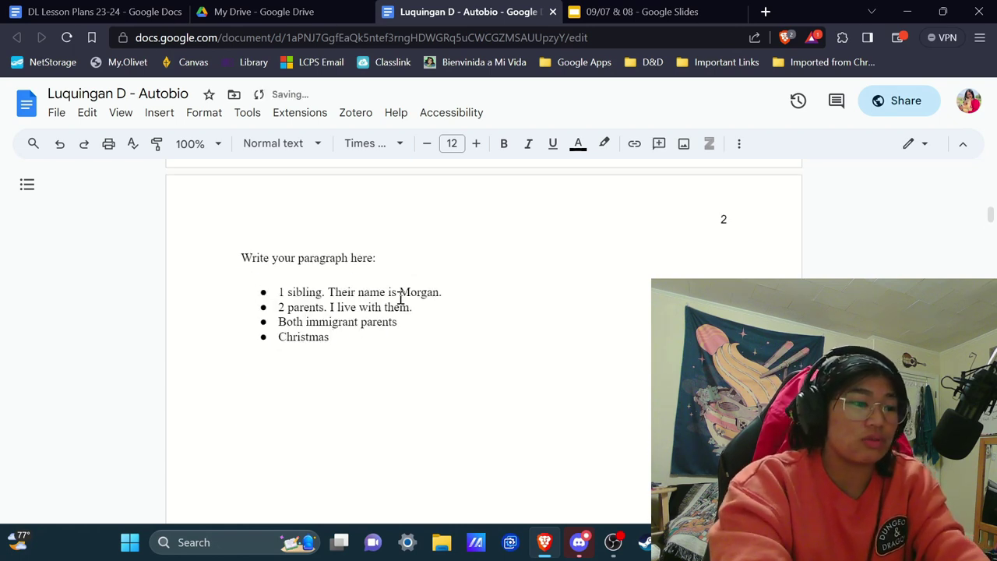
Remove the bullet from the first copied detail and reword "1 sibling" as "I have one sibling"
click(457, 292)
click(280, 292)
key(BackSpace)
key(BackSpace)
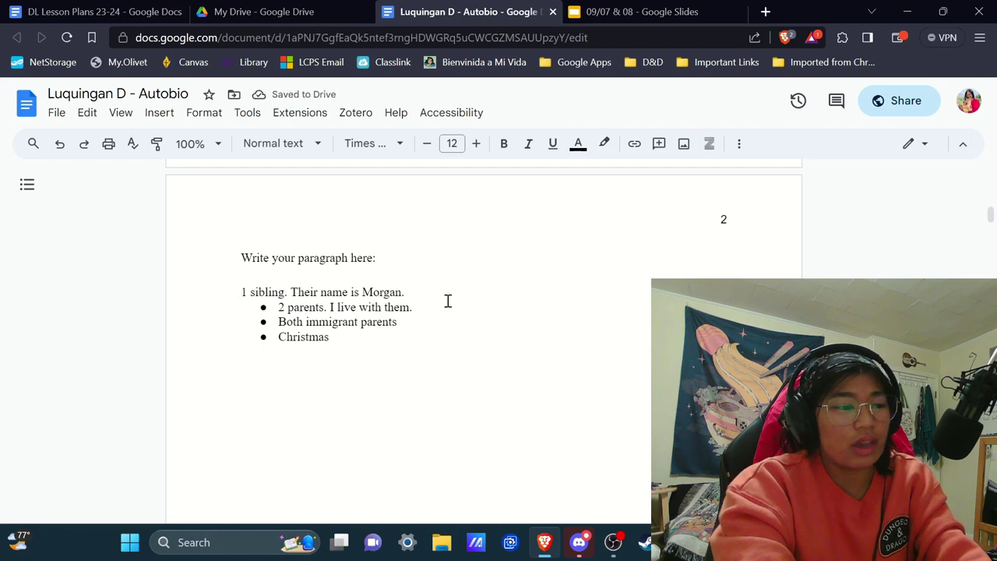
key(Right)
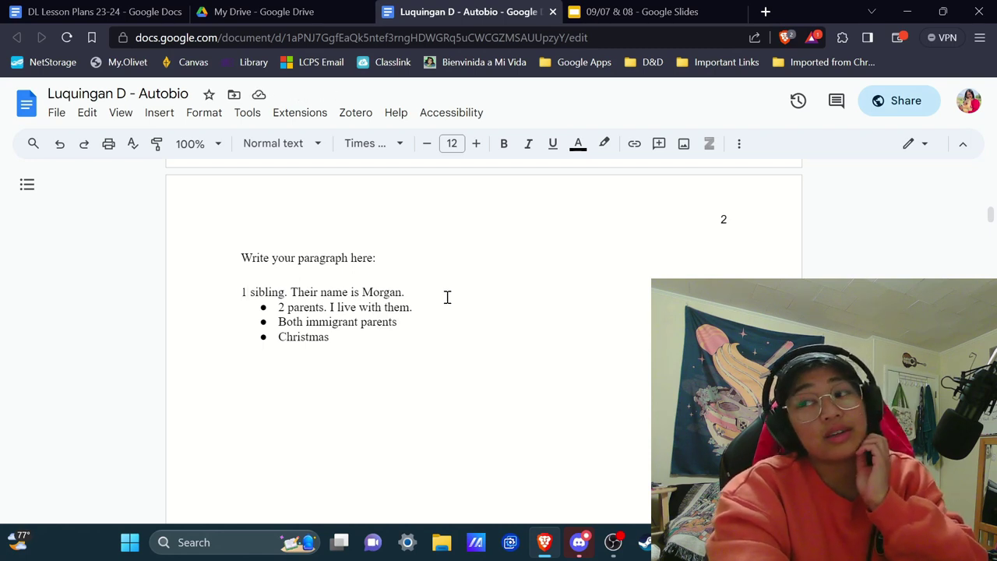
key(BackSpace)
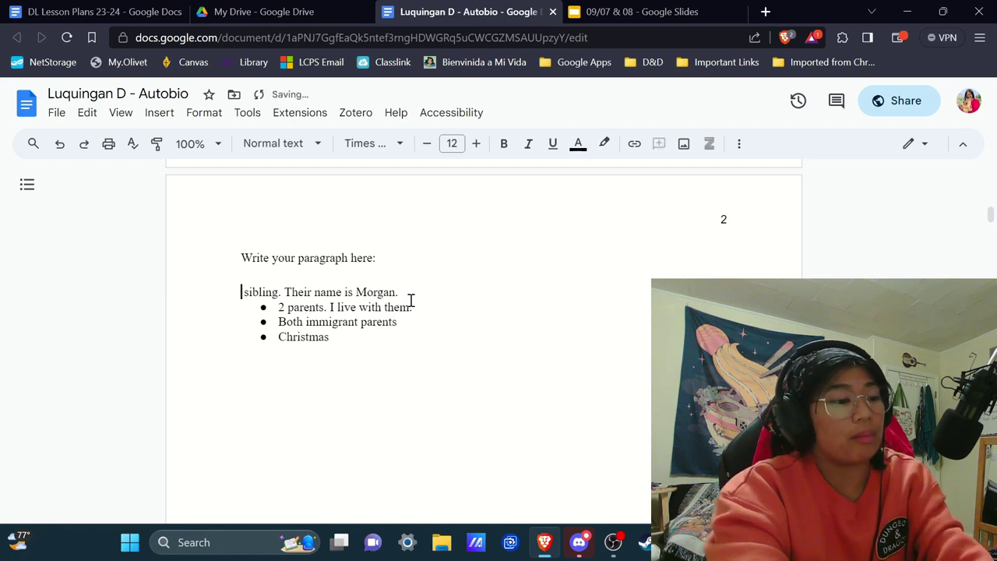
text(I have on)
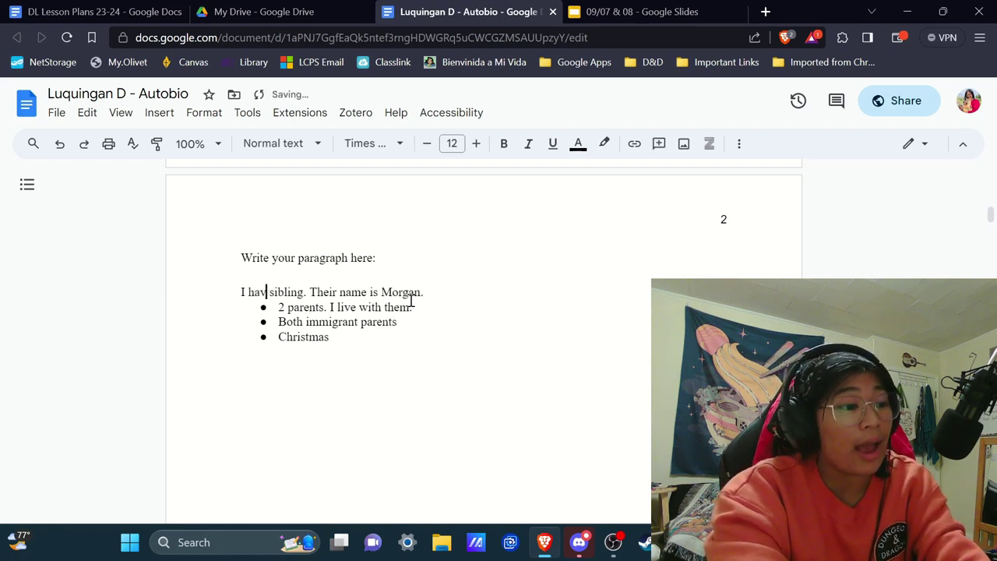
text(e)
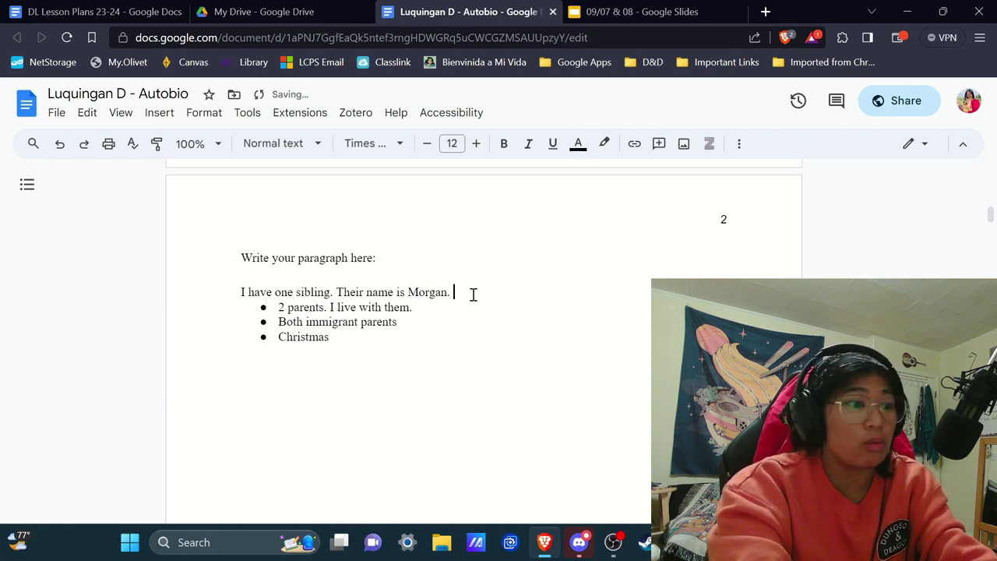
Continue the paragraph with a sentence that starts with the sibling's name and reads "is in the military right now"
text( Morg)
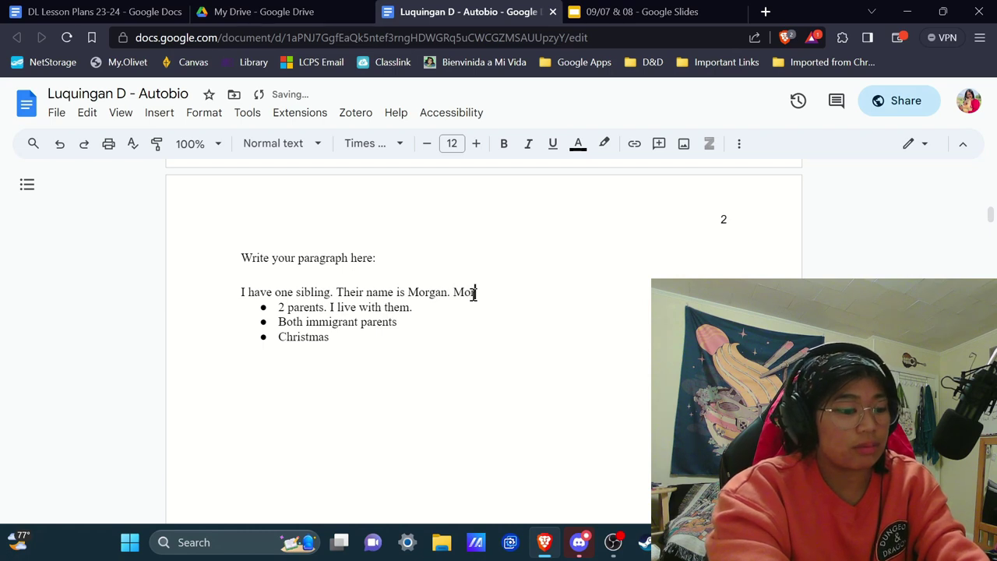
text(an is )
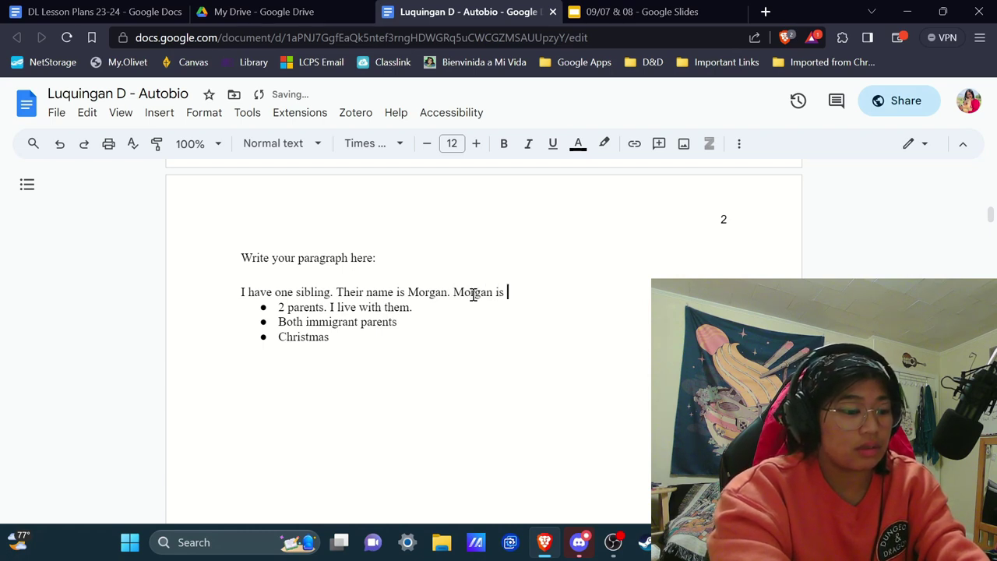
text(in the )
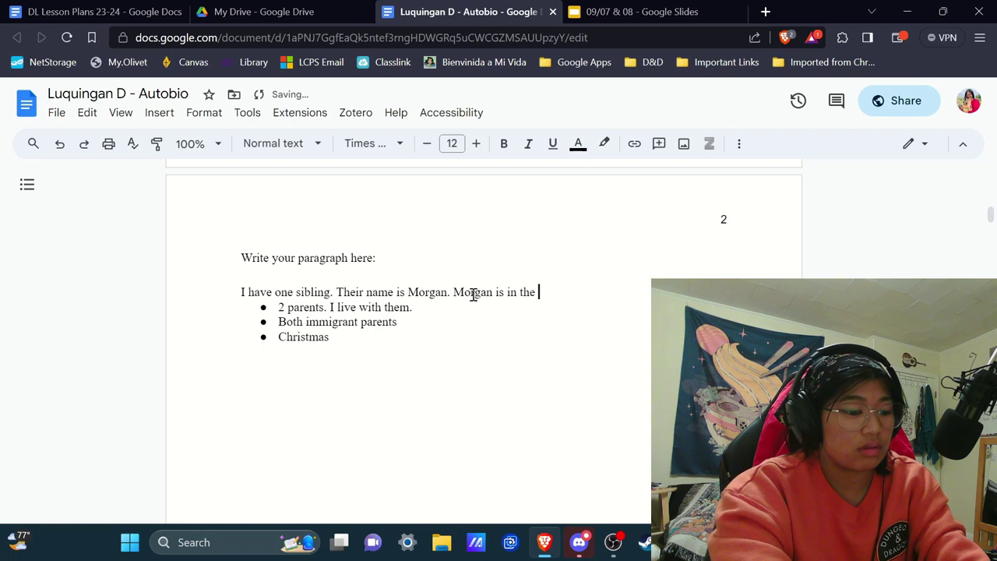
text(militar)
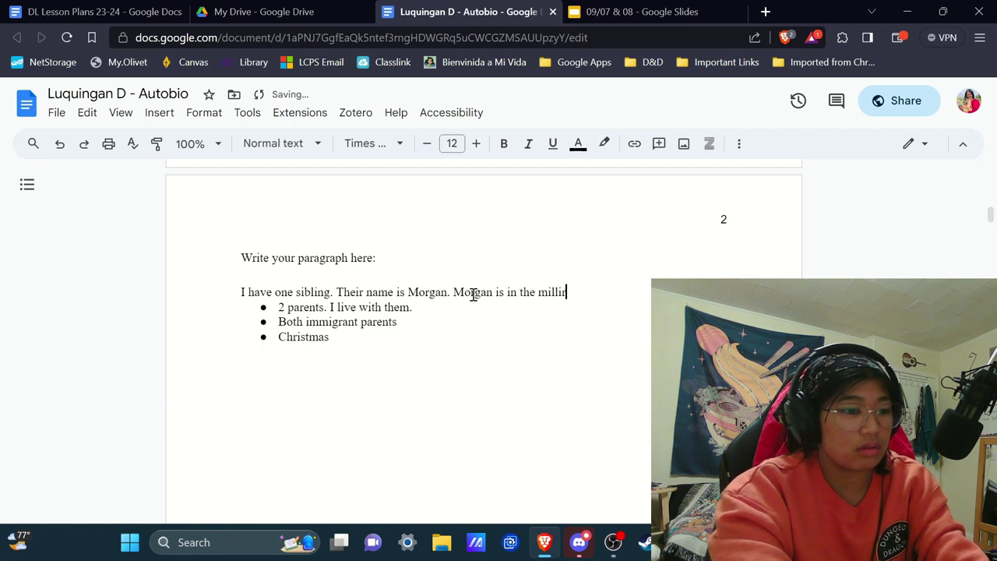
text(y)
key(BackSpace)
key(BackSpace)
key(BackSpace)
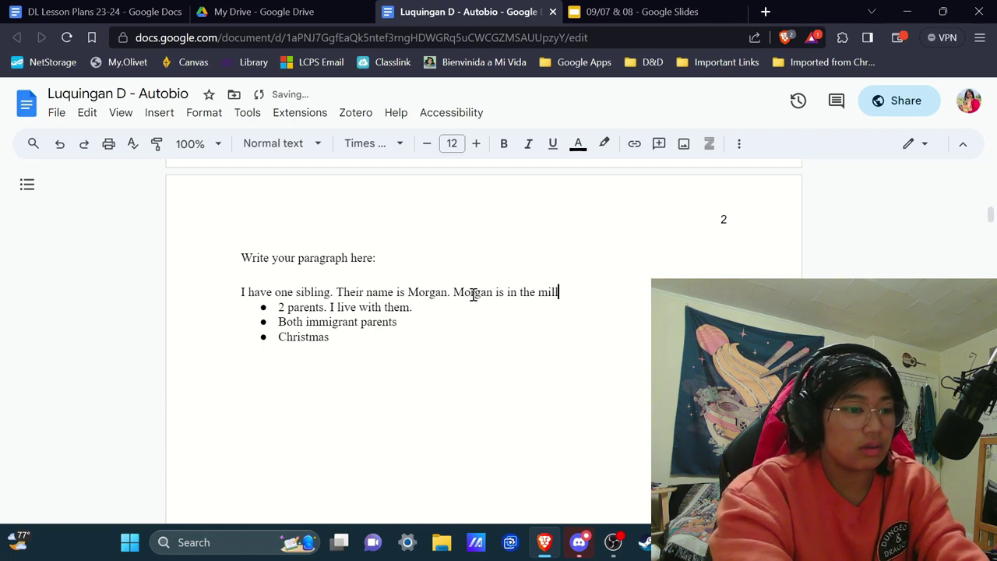
text(itar)
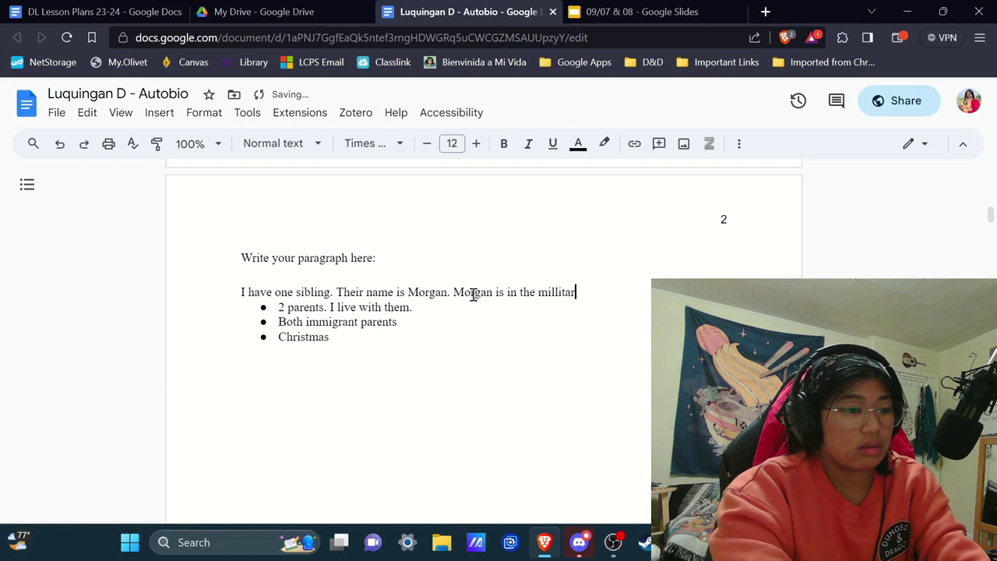
text(y.)
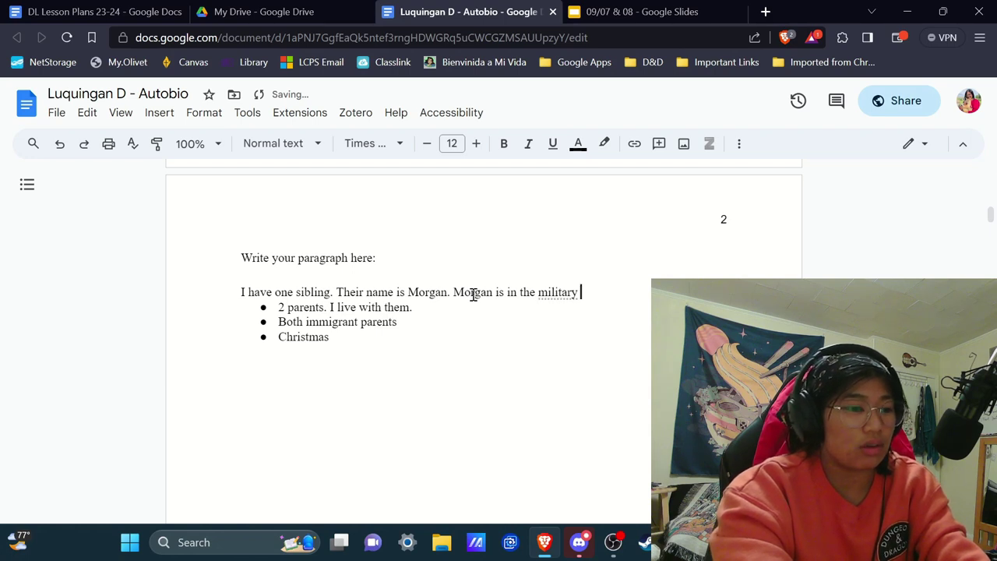
key(BackSpace)
key(BackSpace)
text(right now)
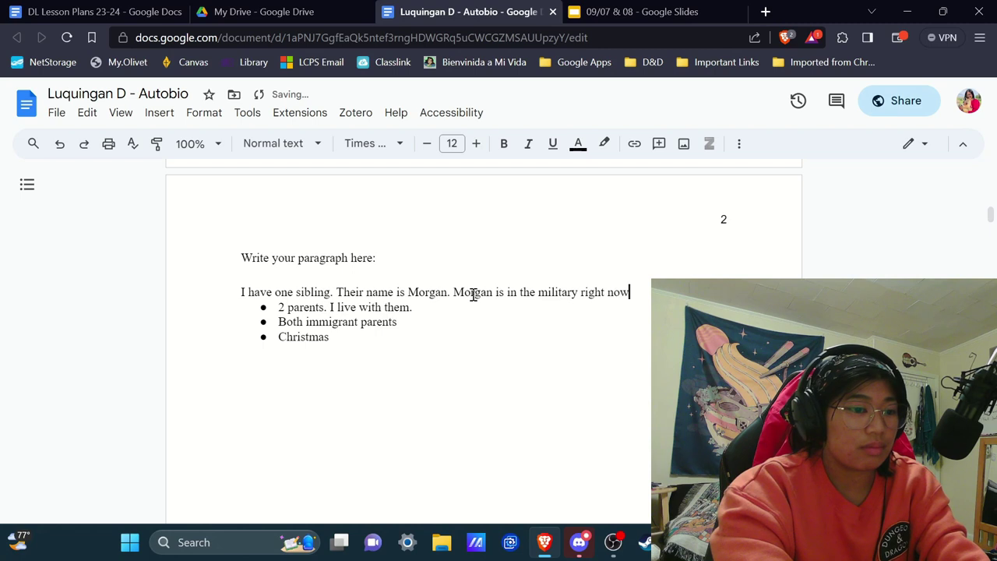
Extend the military sentence with ", serving in the Air Force." and add the sentence "He likes chocolate."
text(.)
key(BackSpace)
text(, serv)
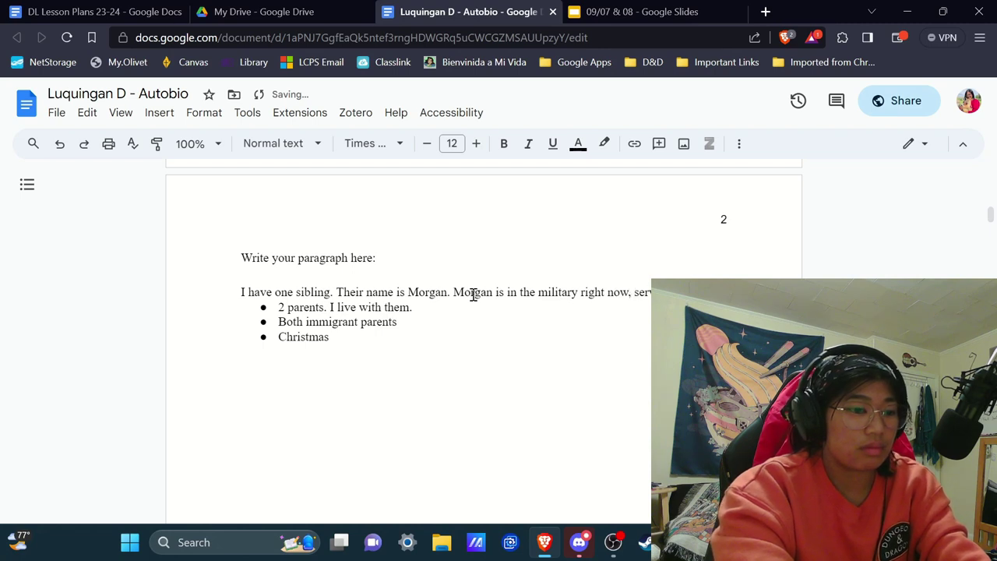
text(ing in the Air F)
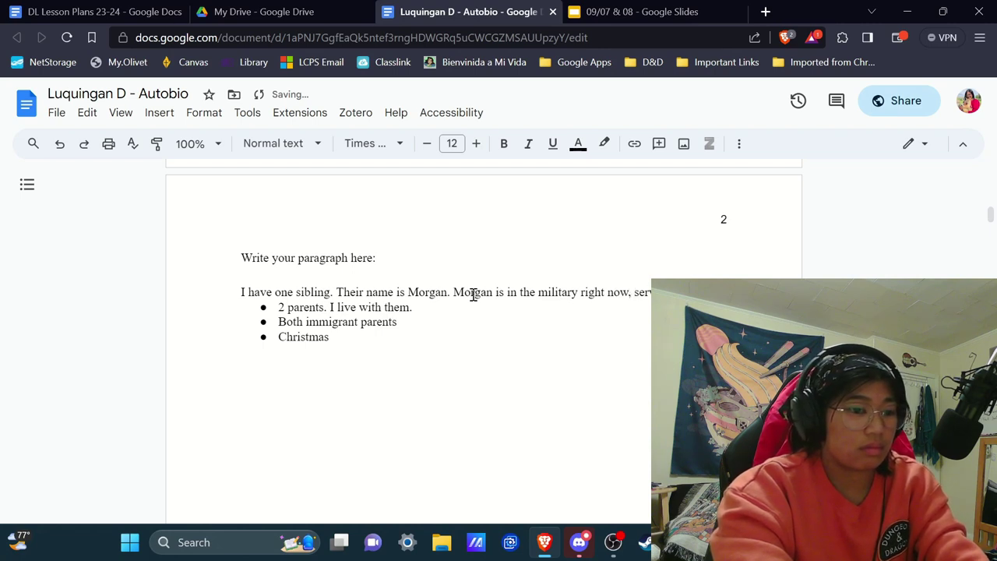
text(orce. He)
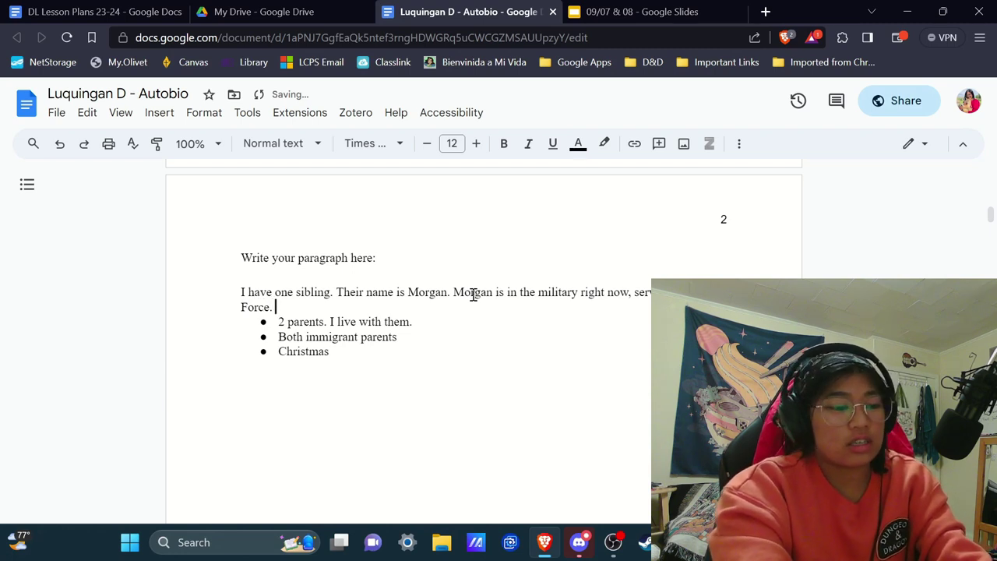
text( likes chocolate)
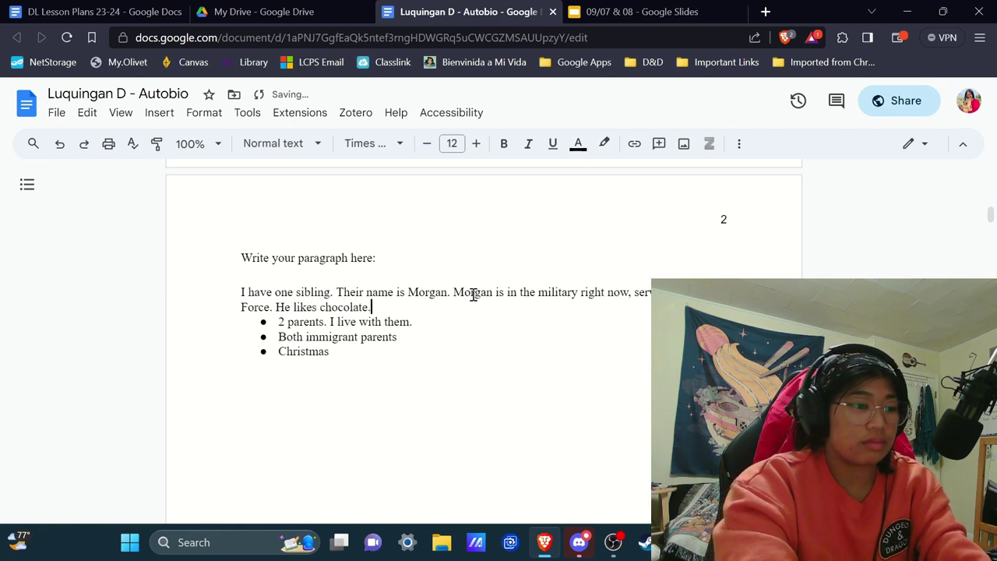
text(.)
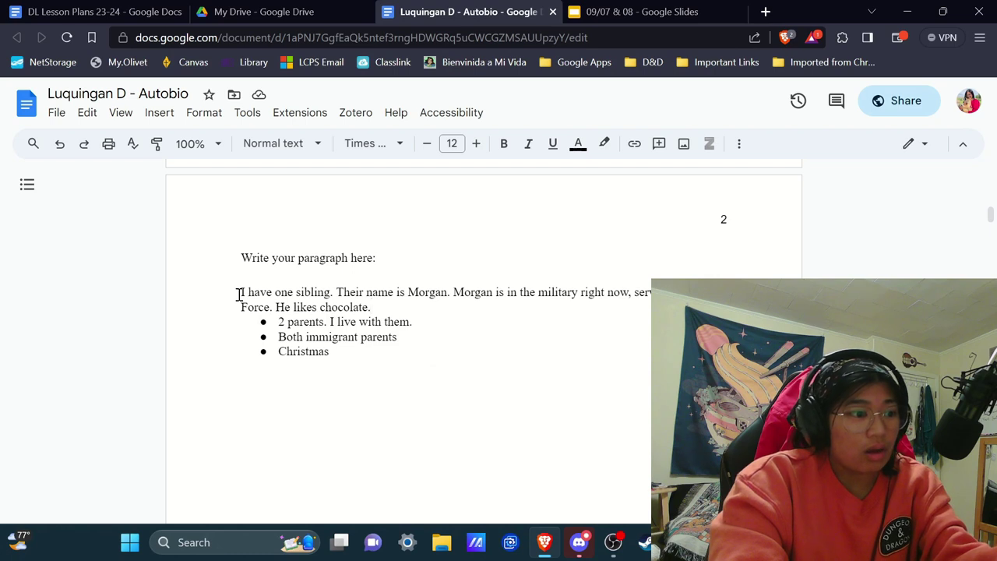
Copy the topic sentences from the Part I Topic Sentence cell to the start of the paragraph, before "I have one sibling"
scroll(238, 293, up, 5)
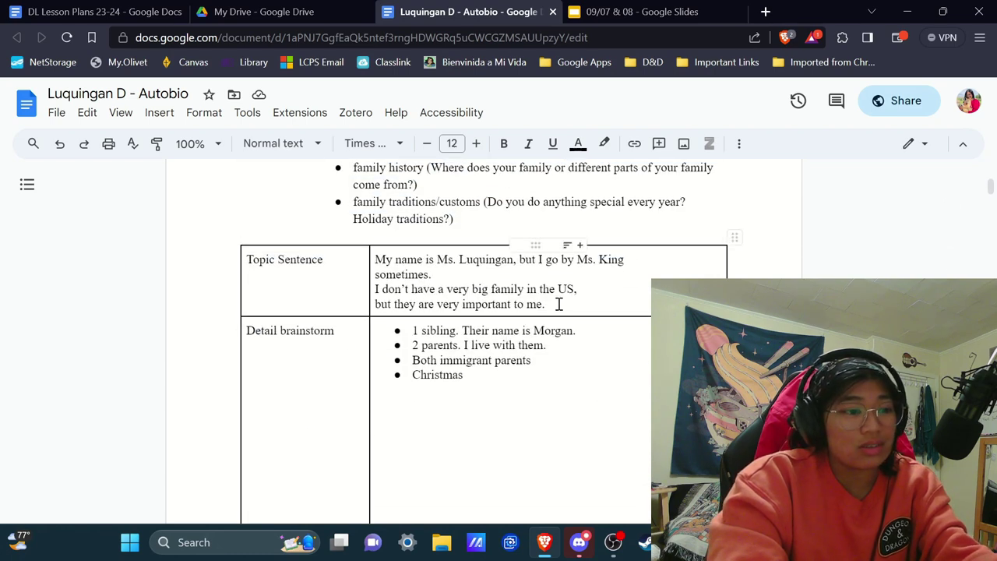
drag(546, 304, 374, 258)
key(ctrl+c)
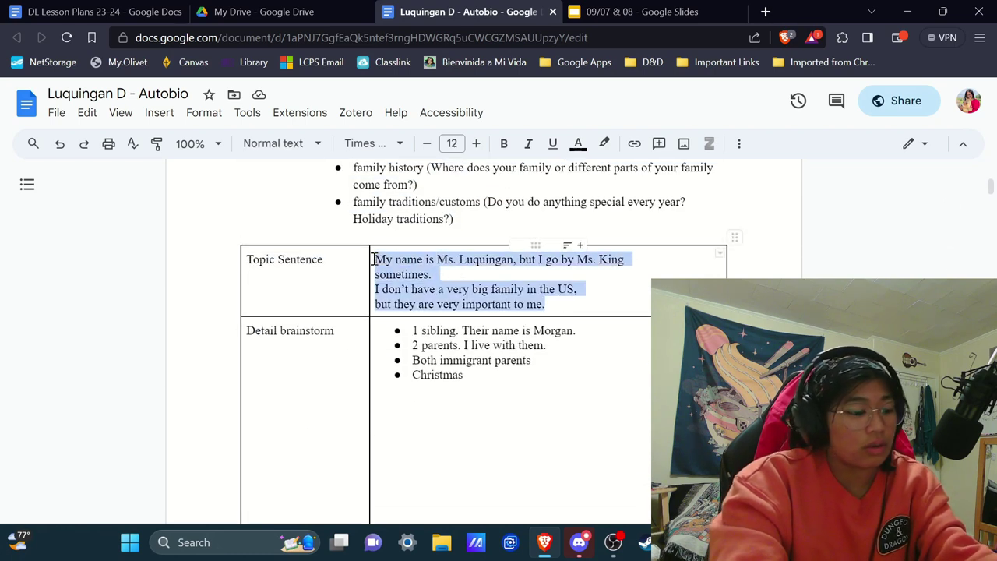
scroll(374, 258, down, 5)
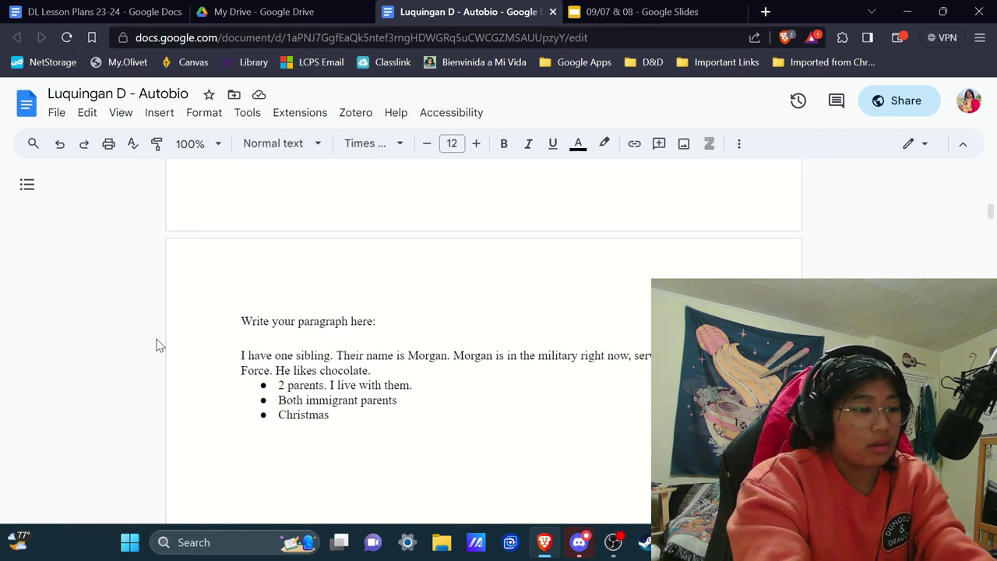
key(ctrl+v)
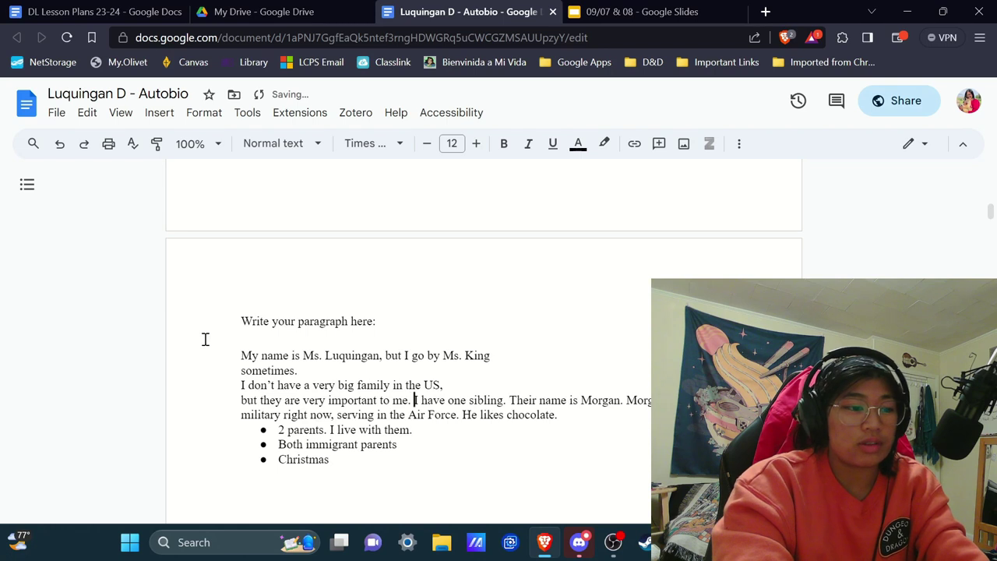
Insert line breaks in the paragraph before "Their name is" and before "serving in the Air Force"
click(510, 400)
key(Return)
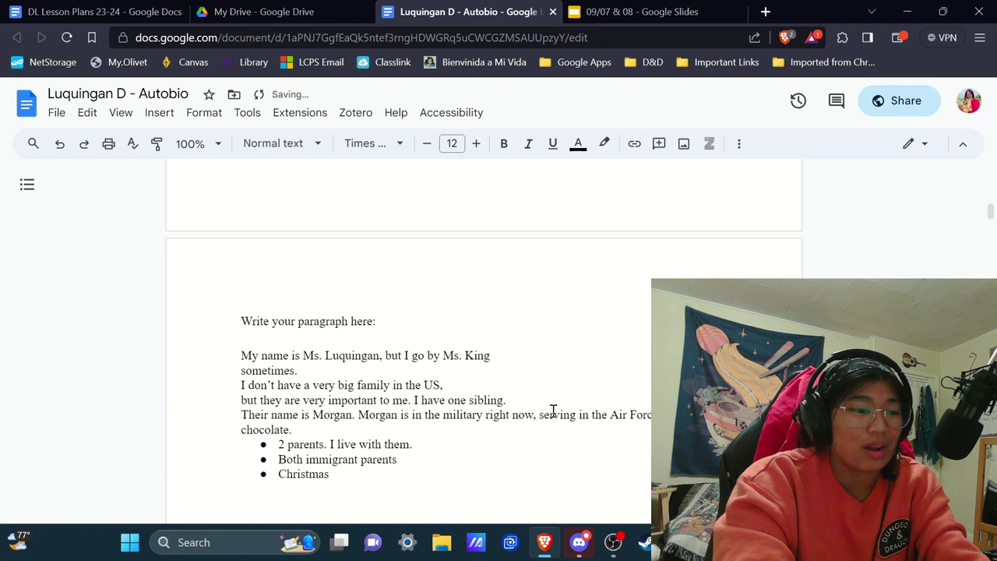
click(538, 415)
key(Return)
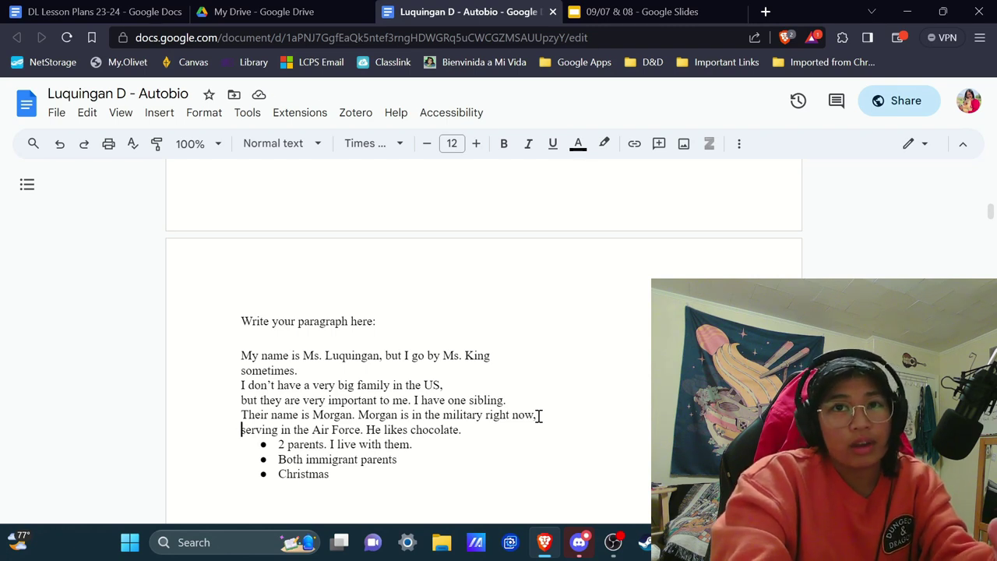
scroll(539, 416, down, 2)
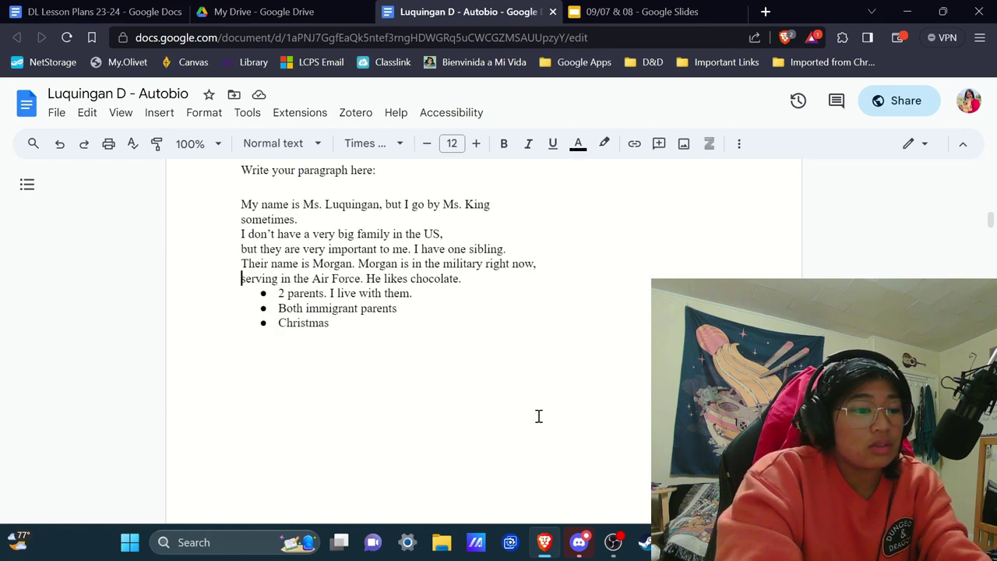
scroll(498, 278, up, 1)
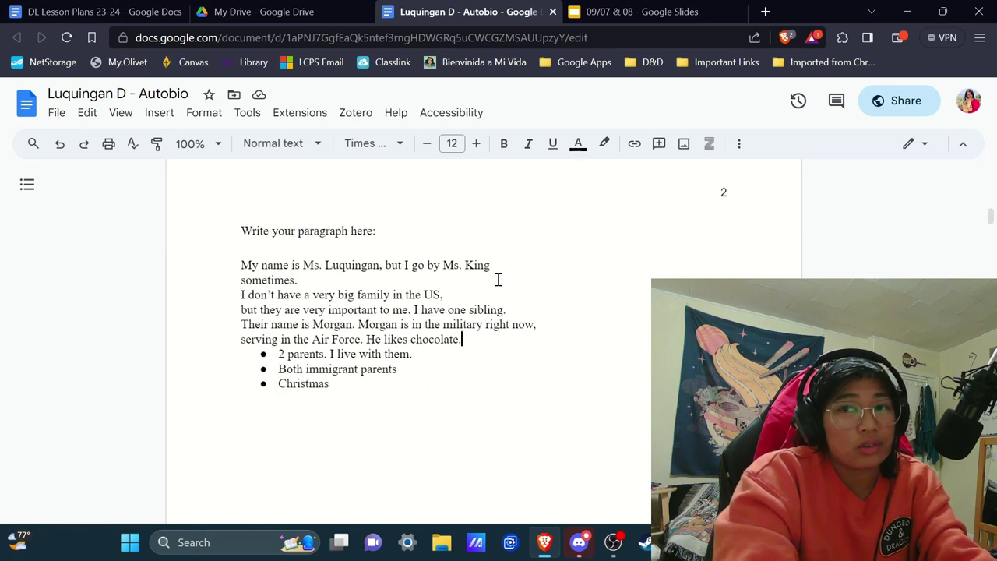
key(End)
Look through the remaining pages of the document, including the Part III prompts, the blank brainstorm tables and the paragraph pages
scroll(499, 279, up, 1)
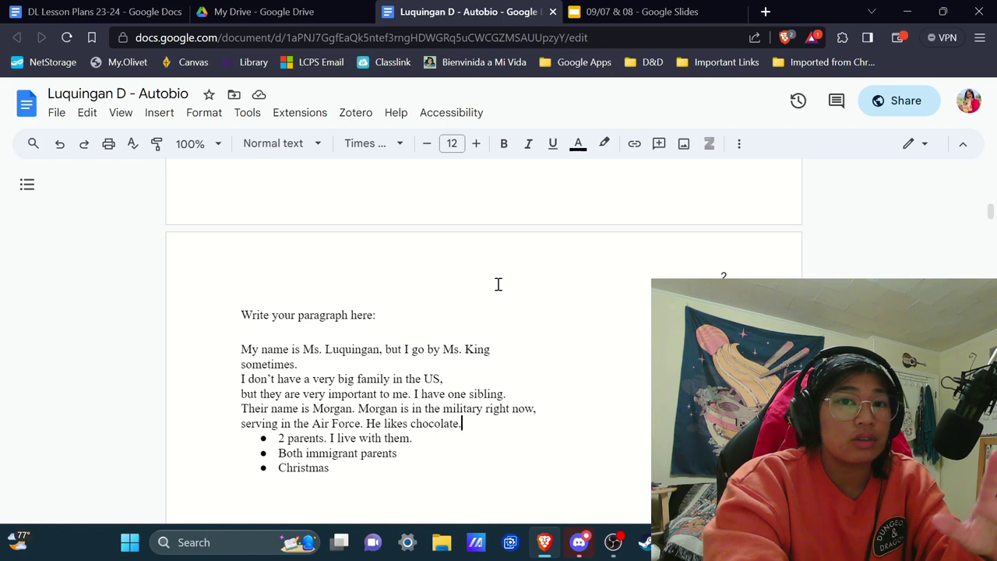
scroll(498, 285, down, 1)
scroll(498, 284, down, 15)
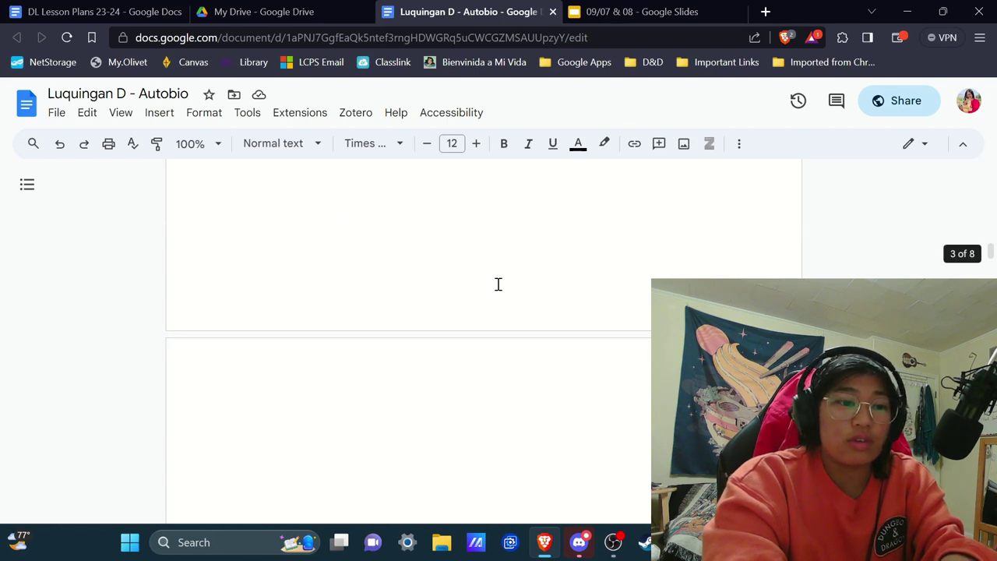
scroll(498, 284, down, 12)
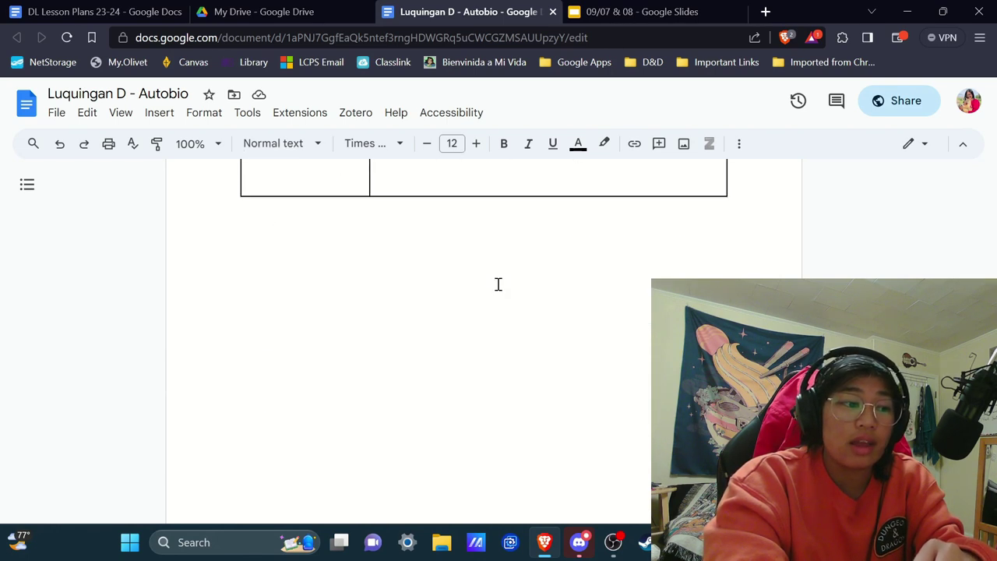
scroll(498, 284, up, 15)
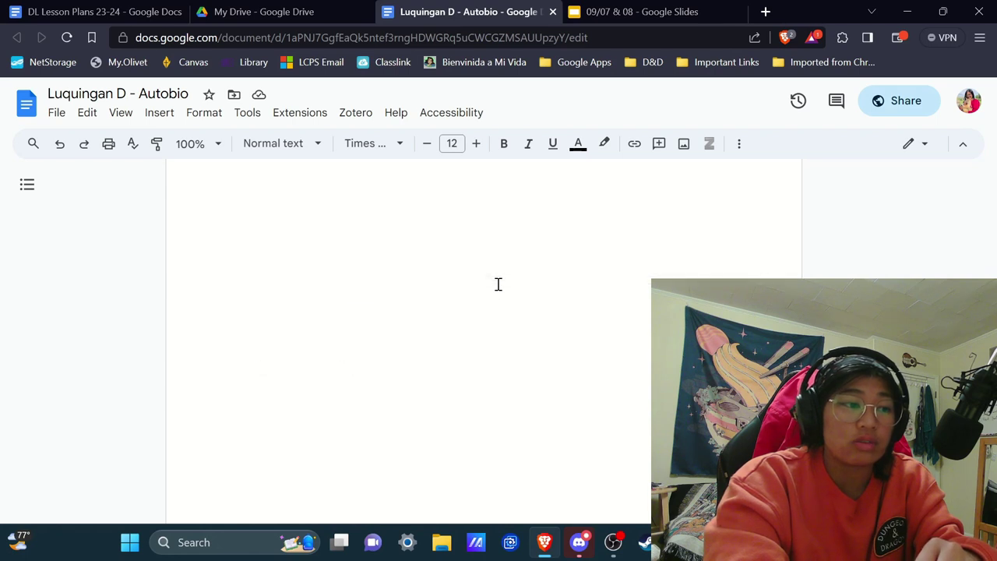
scroll(497, 284, up, 2)
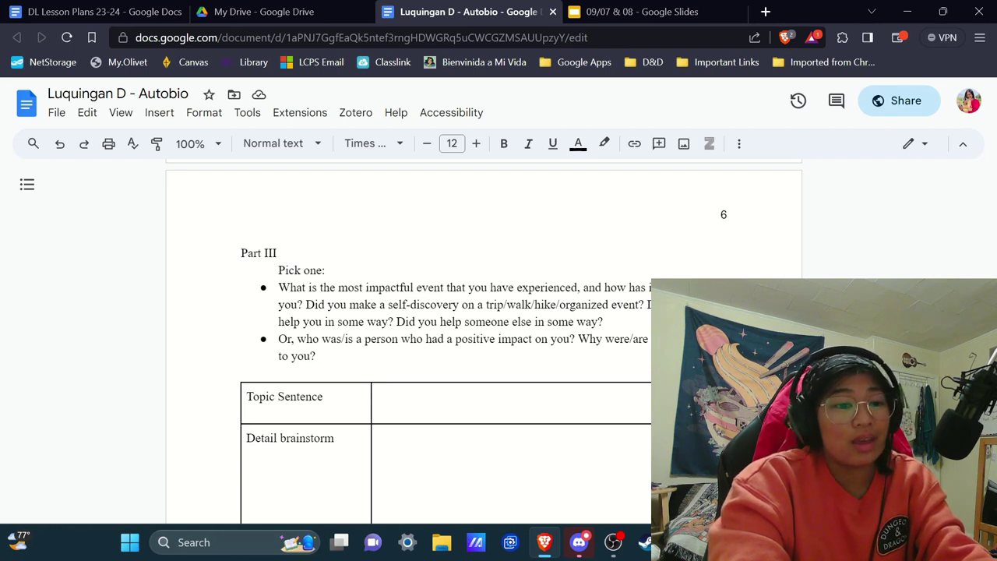
scroll(483, 343, down, 10)
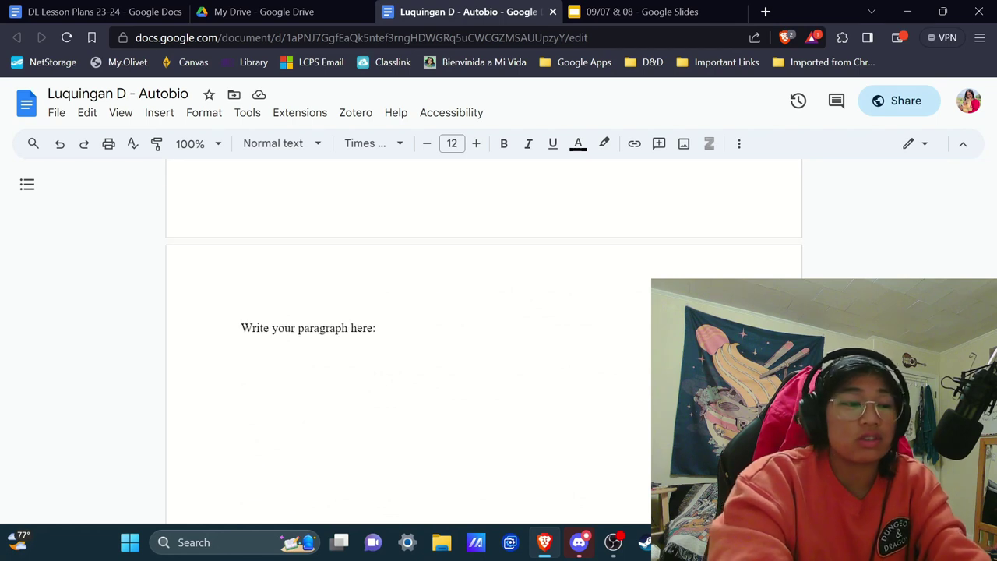
scroll(482, 343, down, 3)
scroll(483, 343, down, 5)
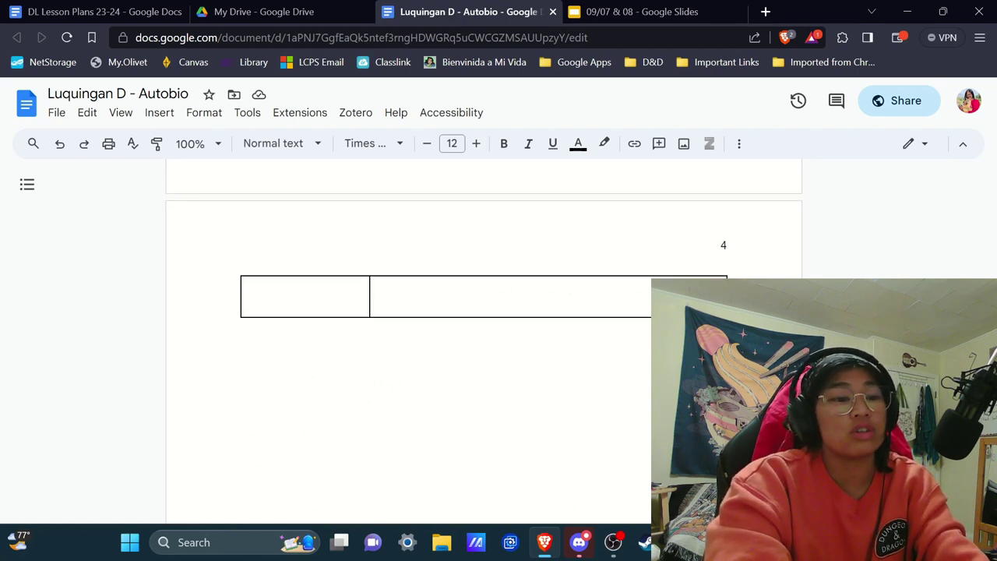
scroll(483, 343, down, 4)
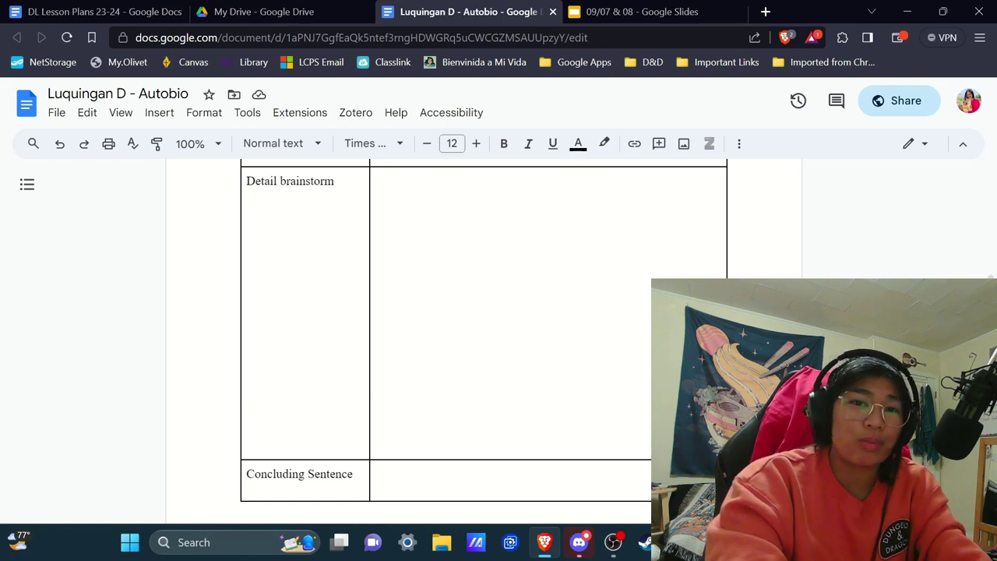
click(621, 387)
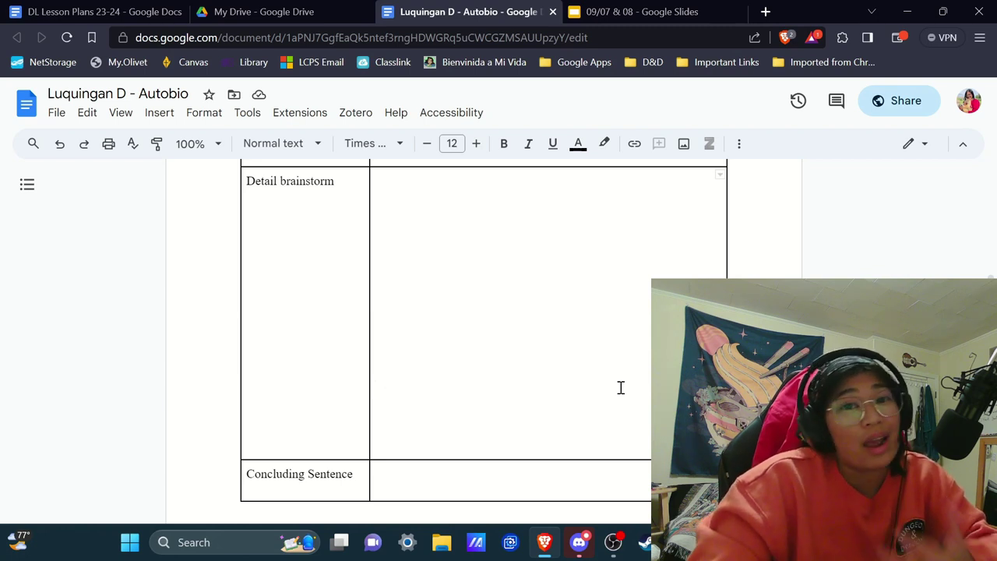
click(620, 387)
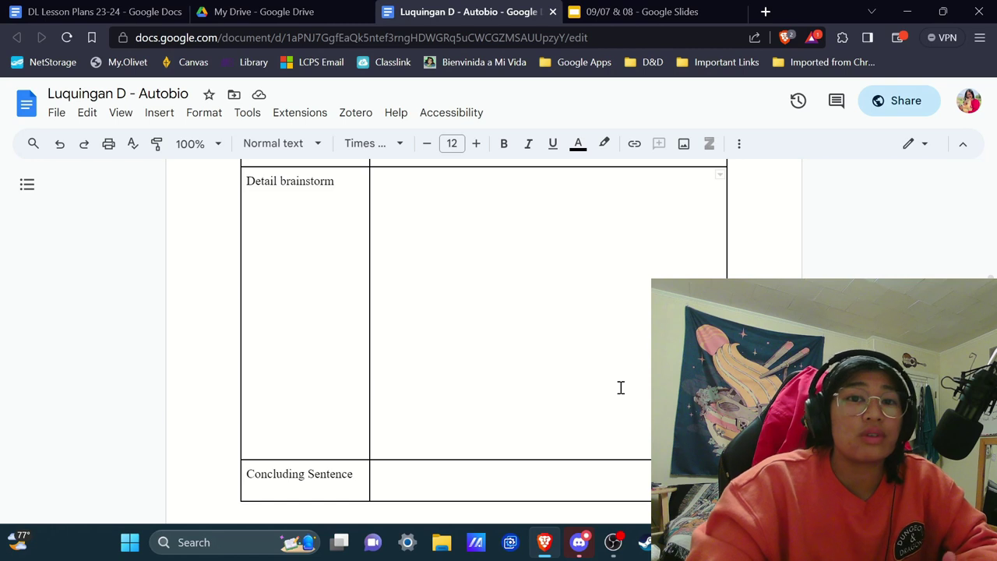